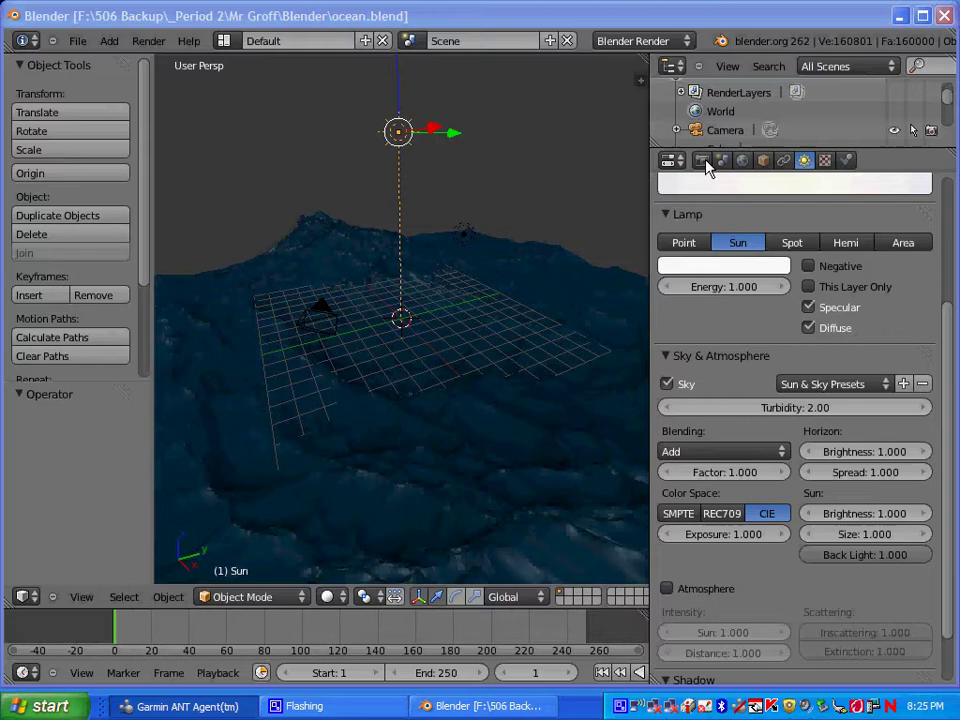
Step: Enable foam generation in the ocean mesh's Ocean modifier and set the bake's end frame to 1
right_click(390, 440)
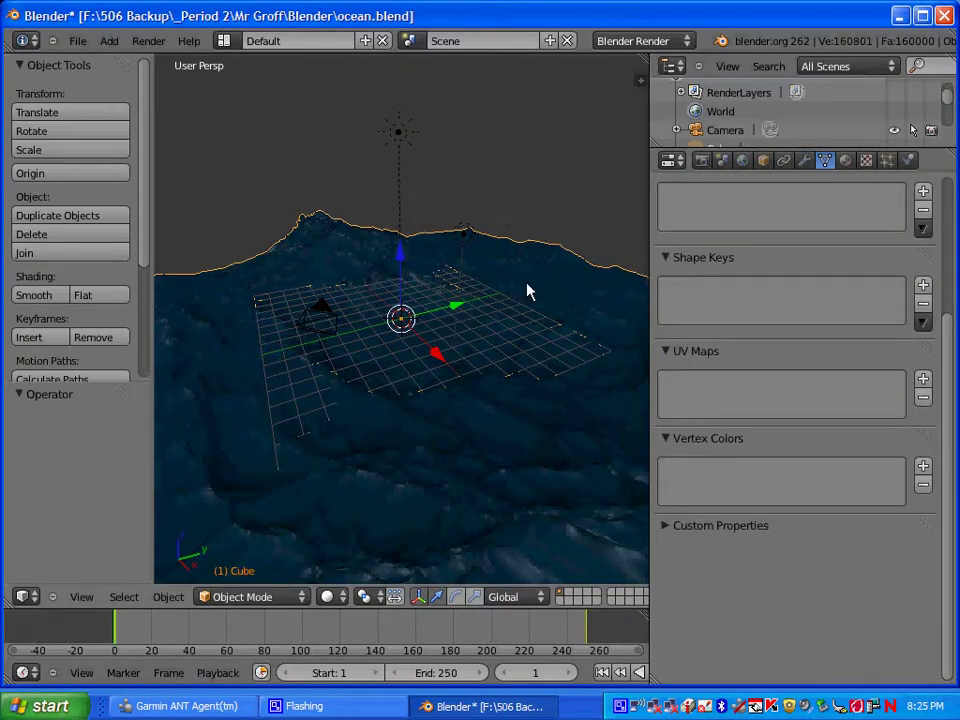
scroll(771, 315, "up", 5)
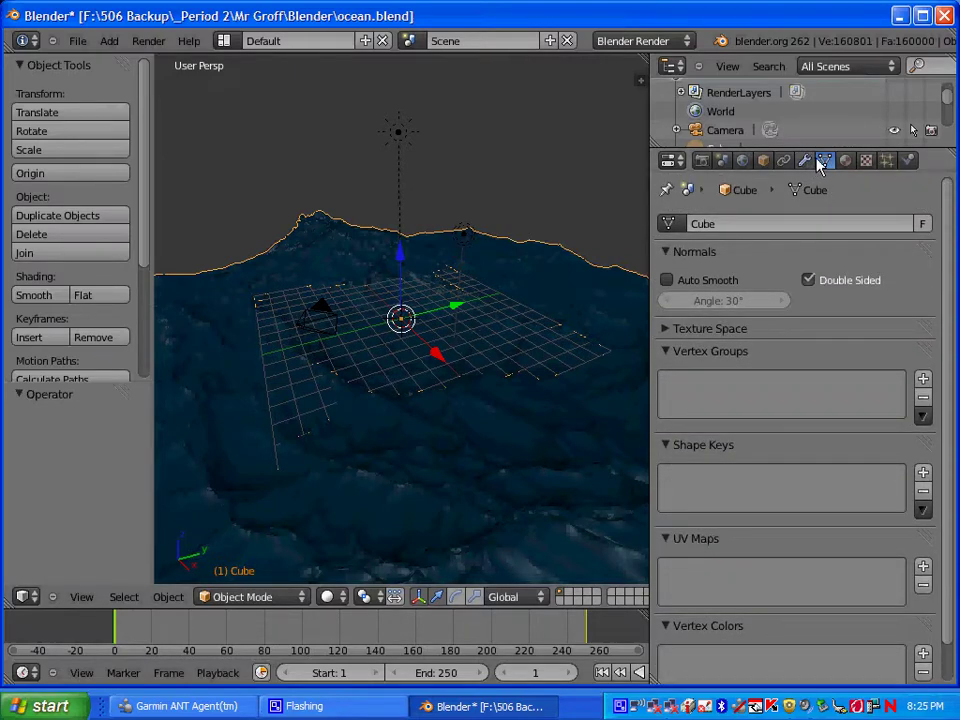
left_click(805, 162)
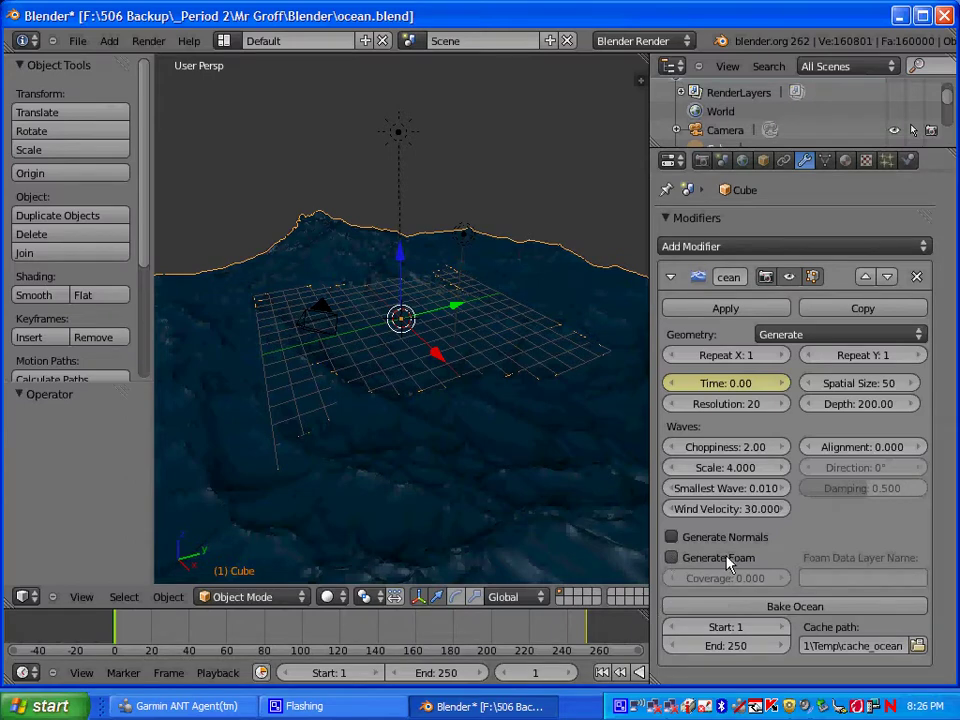
left_click(672, 560)
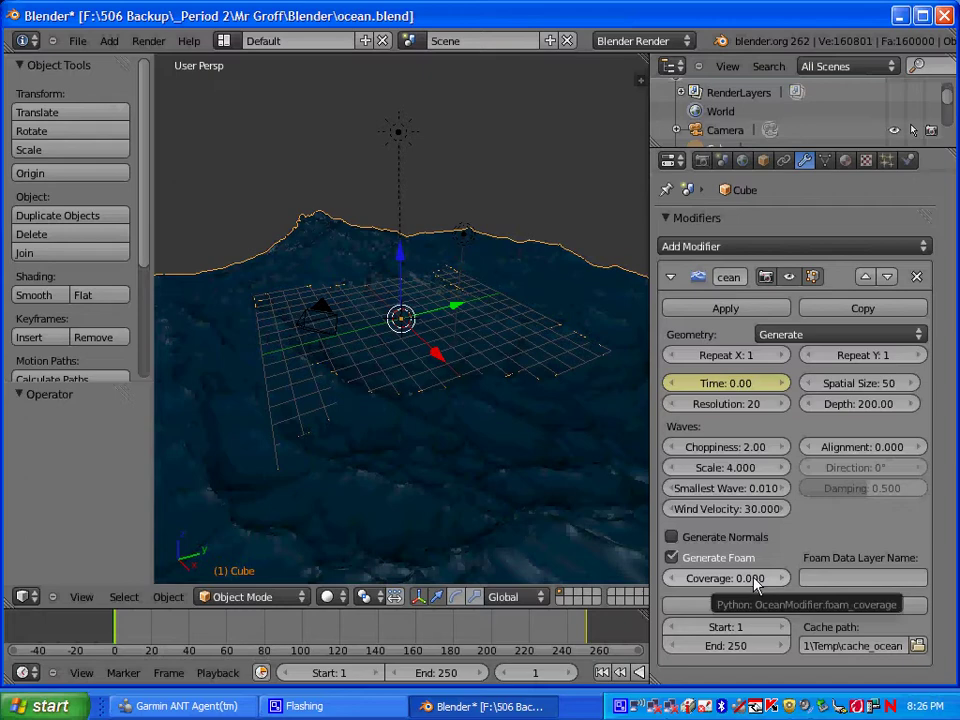
left_click(742, 652)
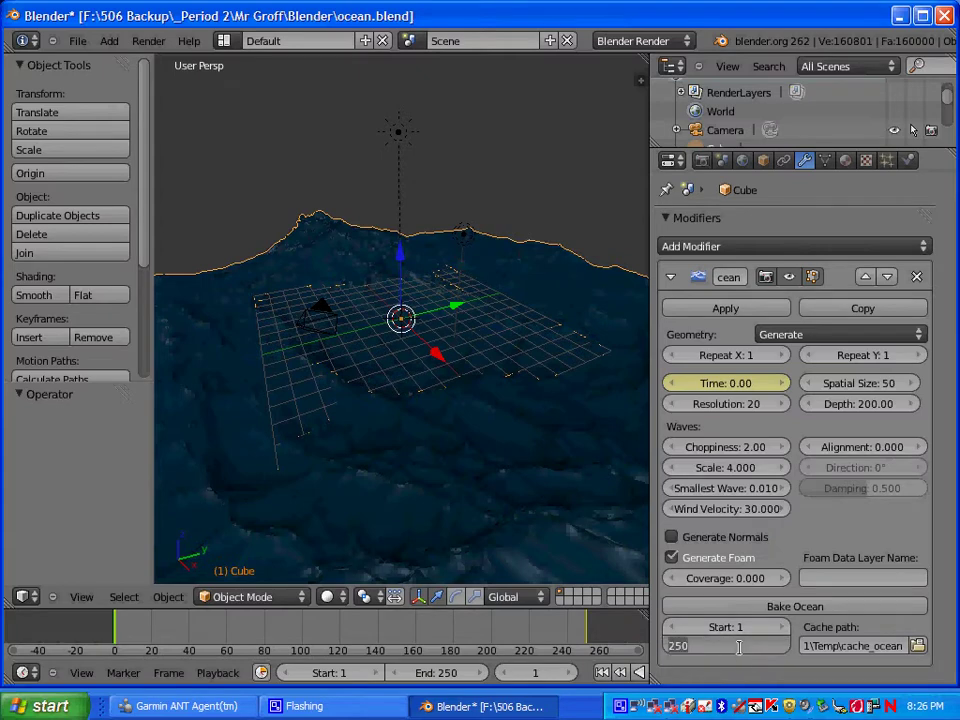
type("1")
key("Return")
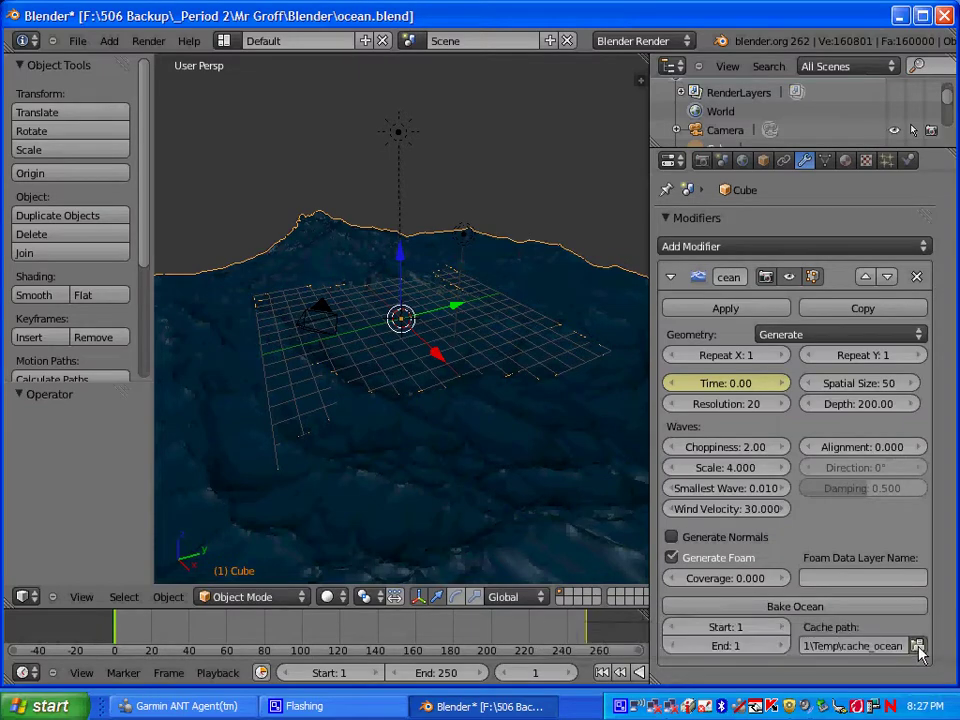
Step: Browse for the ocean bake's cache path to the teacher's Blender folder within 506 Backup\_Period 2 on drive F:
left_click(917, 646)
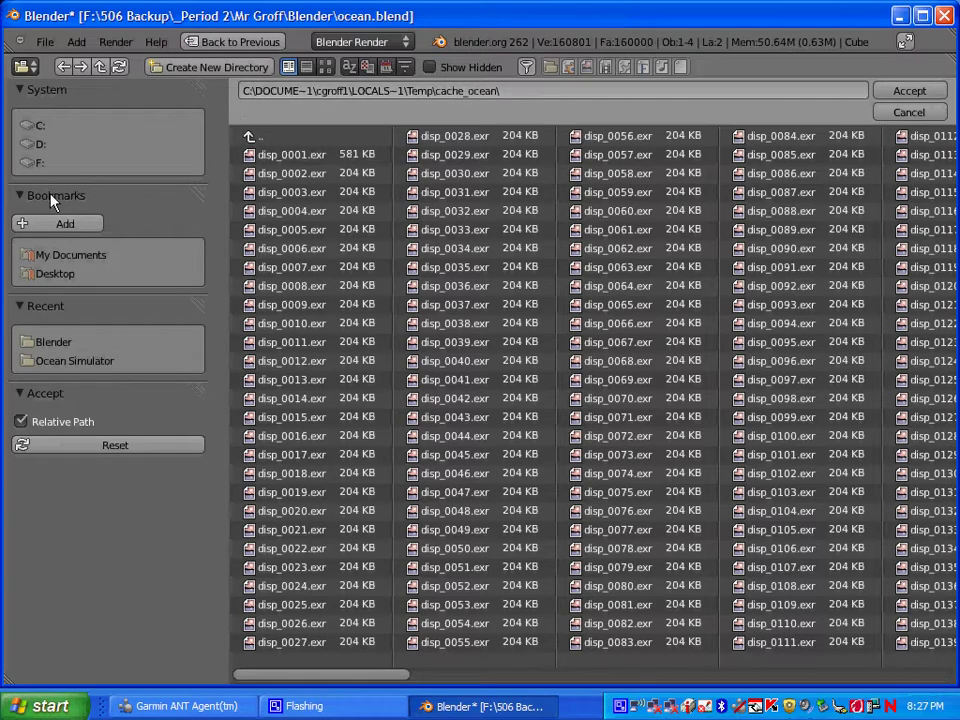
left_click(33, 166)
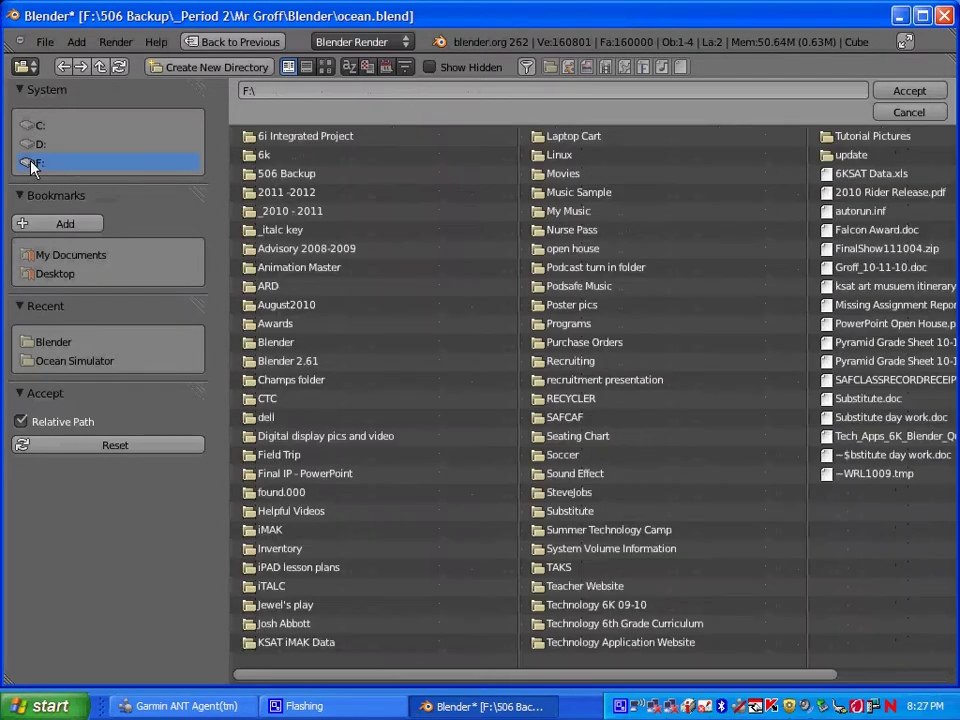
left_click(261, 178)
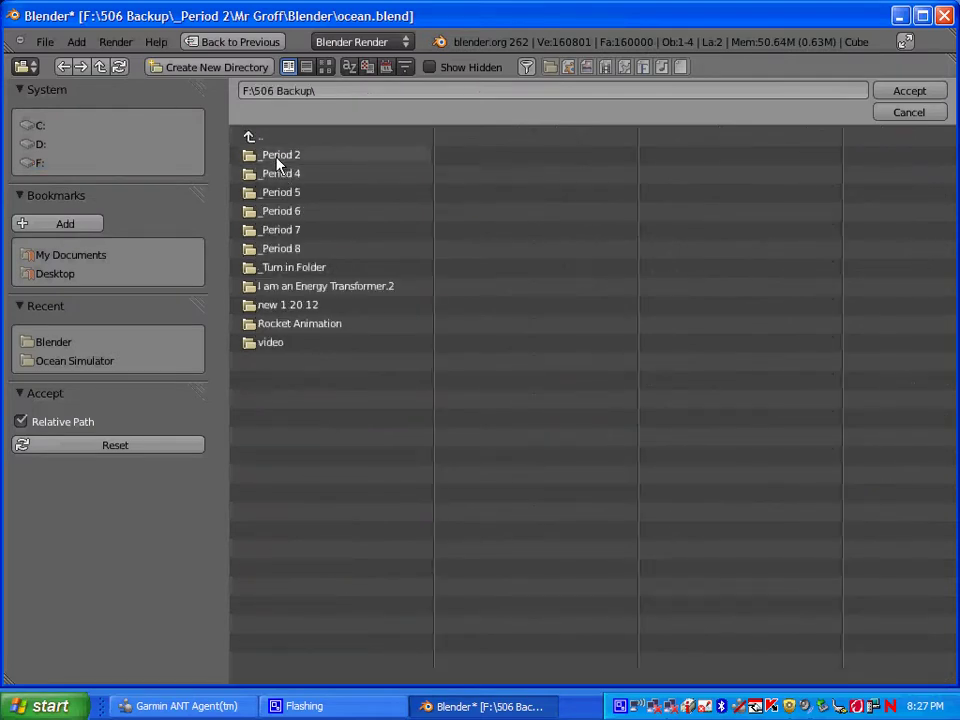
left_click(279, 158)
left_click(276, 492)
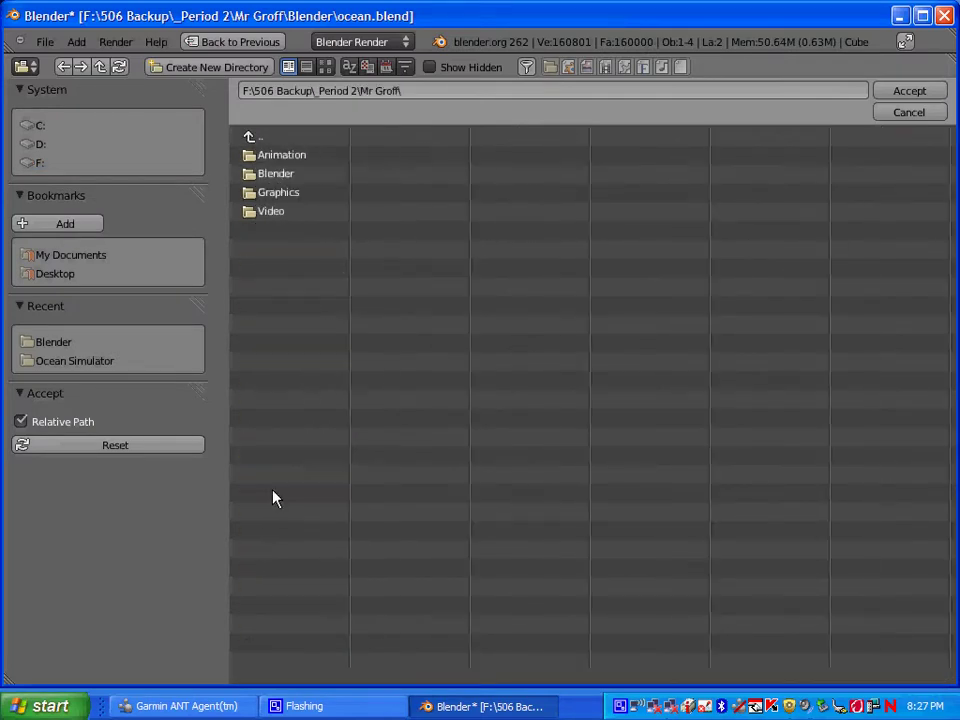
left_click(284, 174)
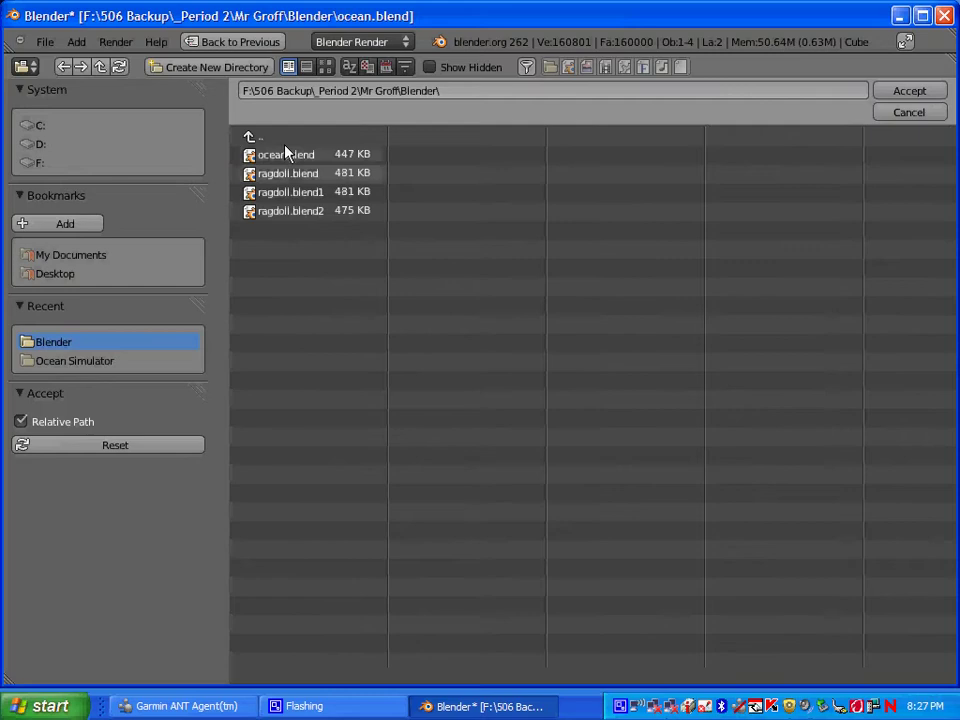
Step: Create a new directory named Ocean inside the Blender folder
left_click(187, 68)
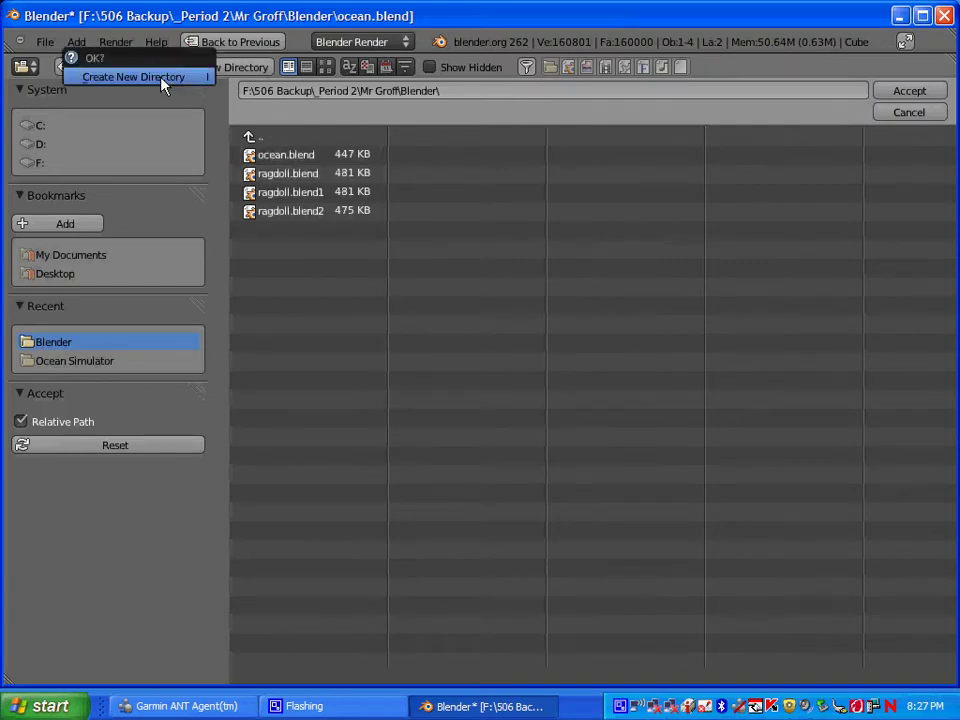
left_click(163, 80)
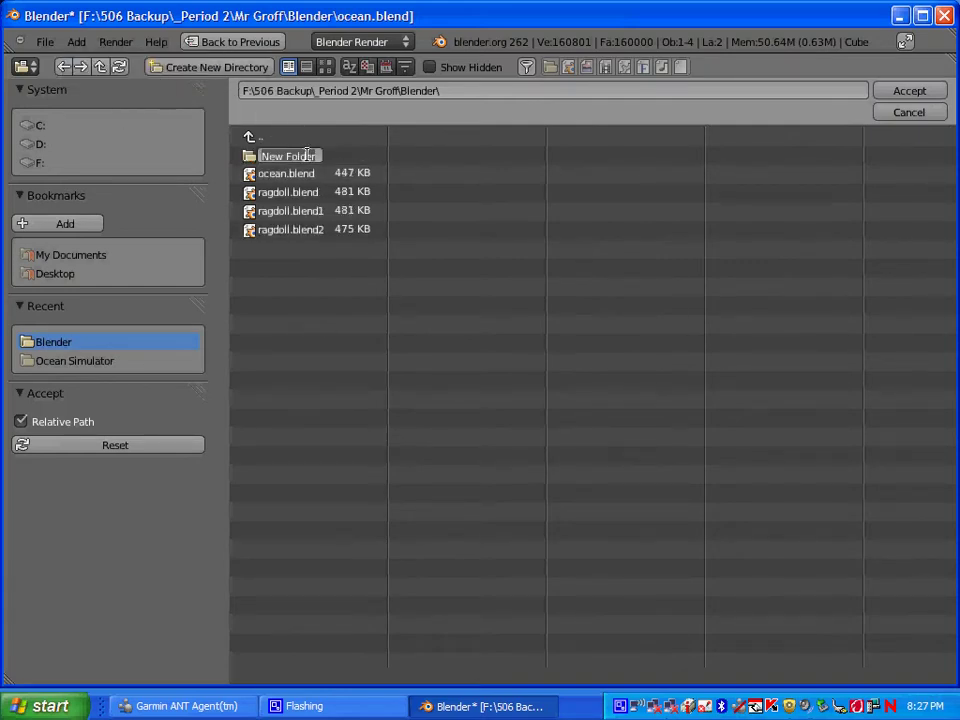
type("Ocean")
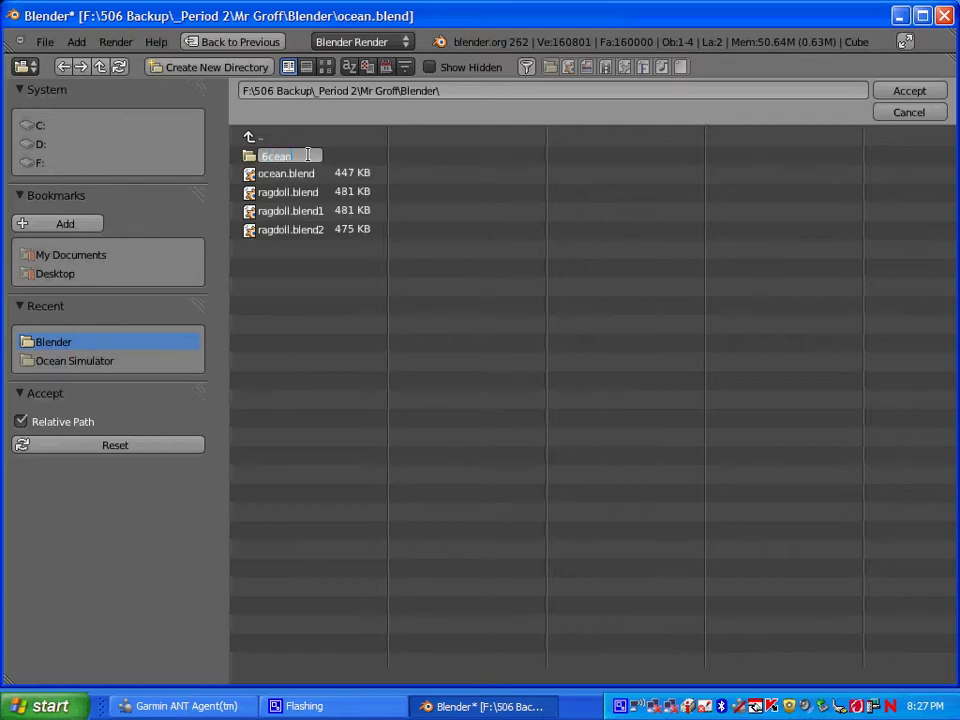
key("BackSpace")
key("BackSpace")
key("BackSpace")
key("BackSpace")
key("BackSpace")
key("Num_Lock")
type("o")
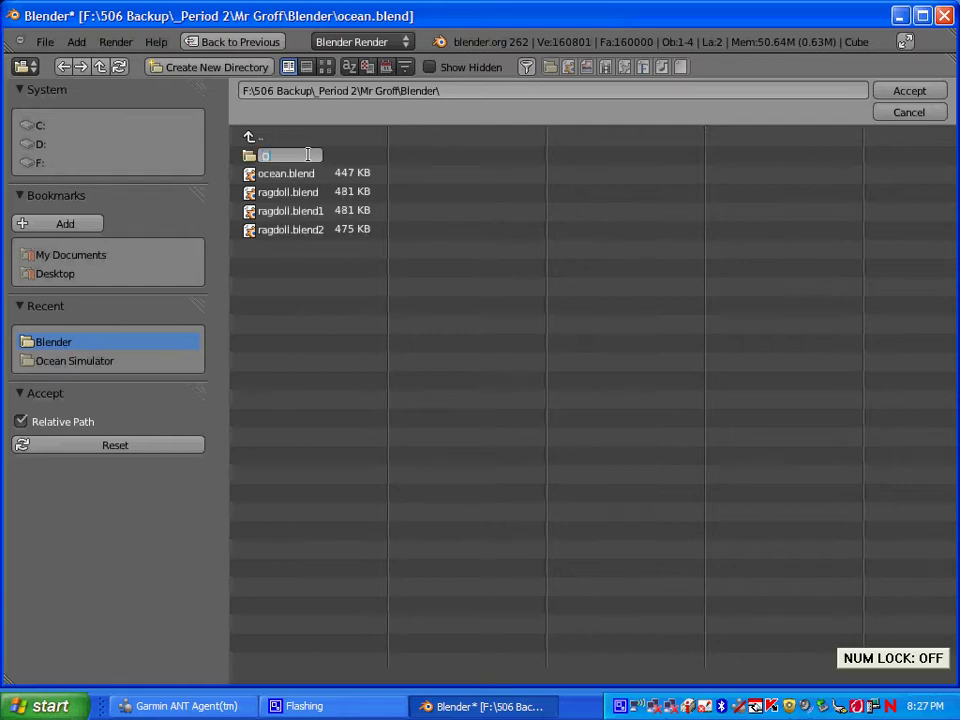
type("cean")
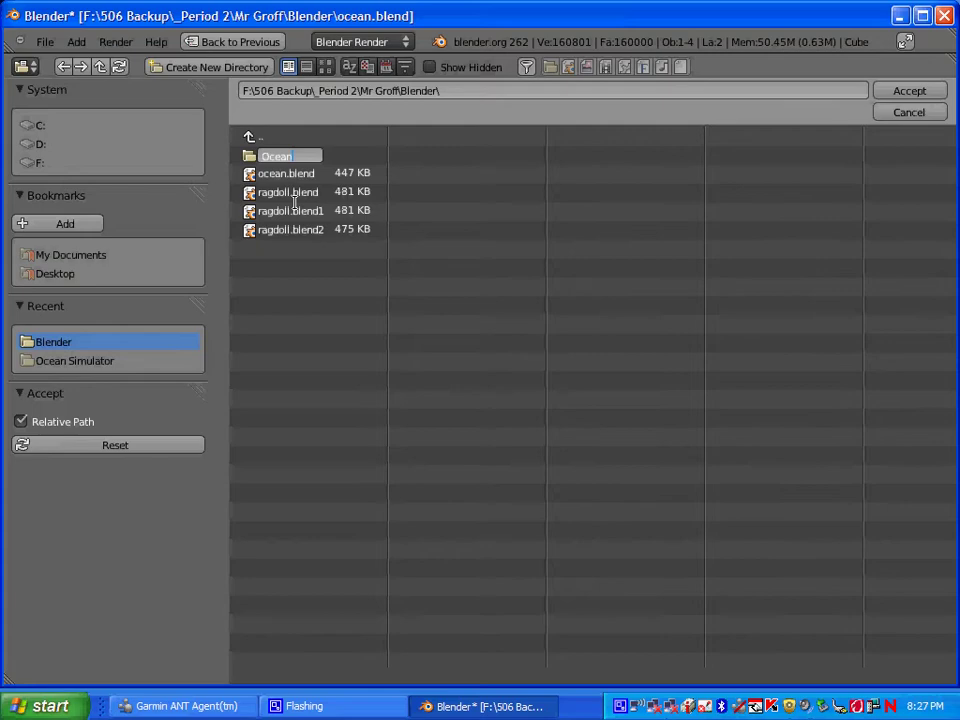
Step: Accept the Ocean folder as the cache path and bake the ocean
double_click(255, 158)
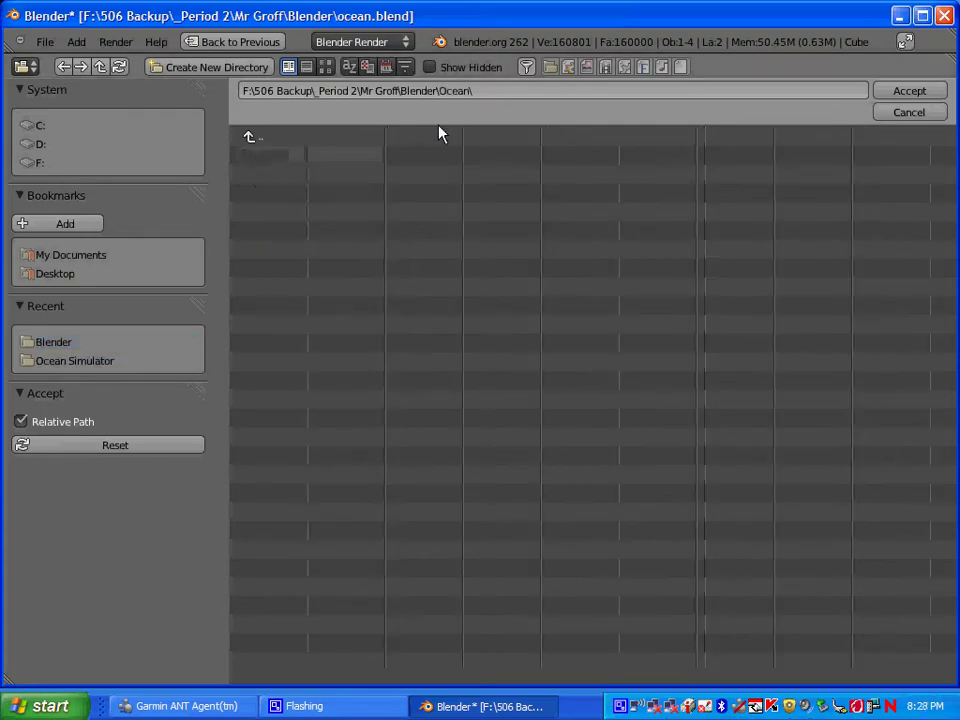
left_click(910, 91)
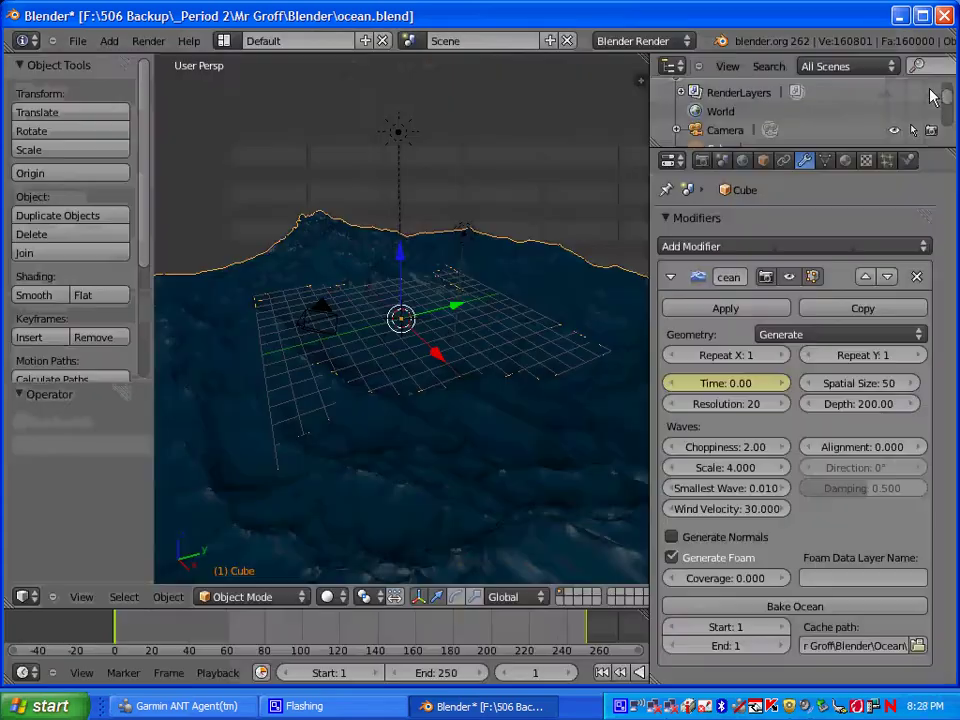
left_click(797, 617)
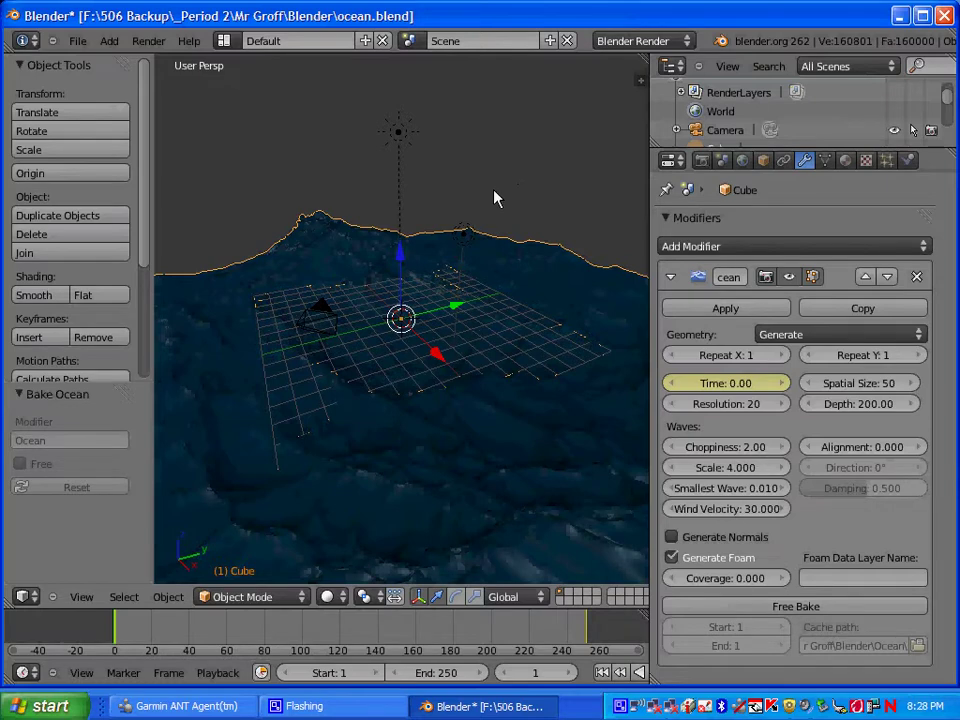
Step: Turn on Textured Solid shading in the 3D view's display settings
left_click(497, 410)
key("n")
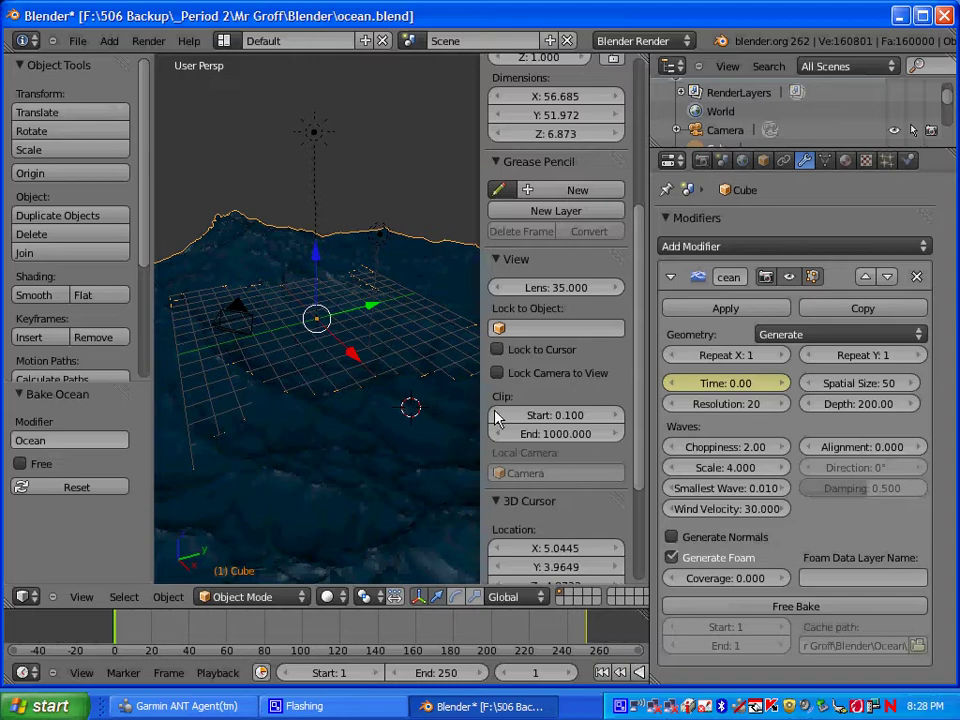
scroll(572, 292, "up", 5)
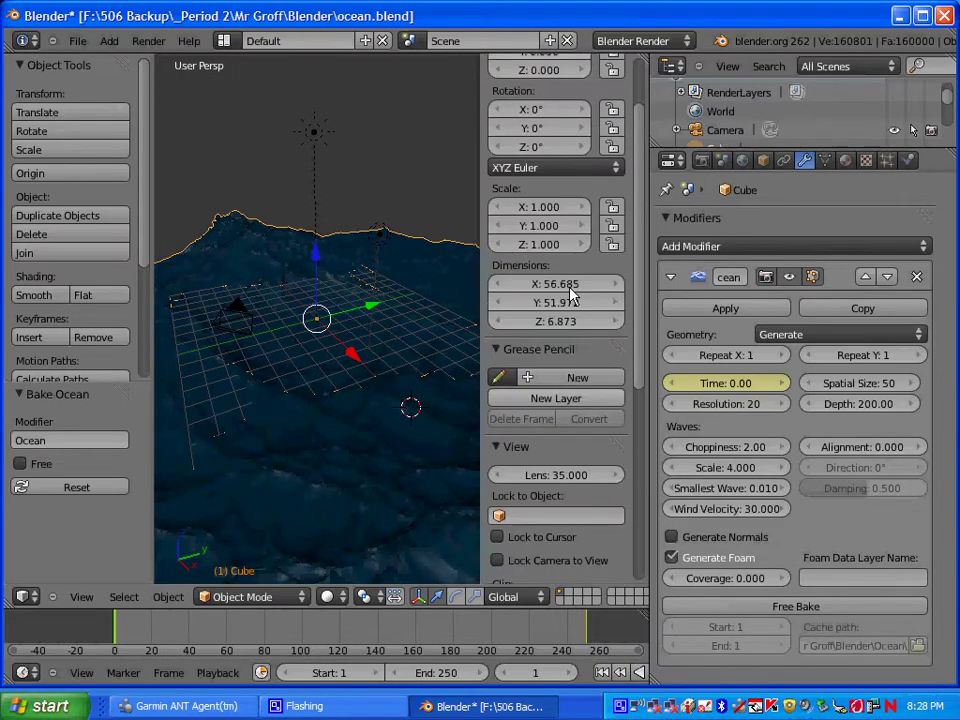
scroll(572, 292, "up", 2)
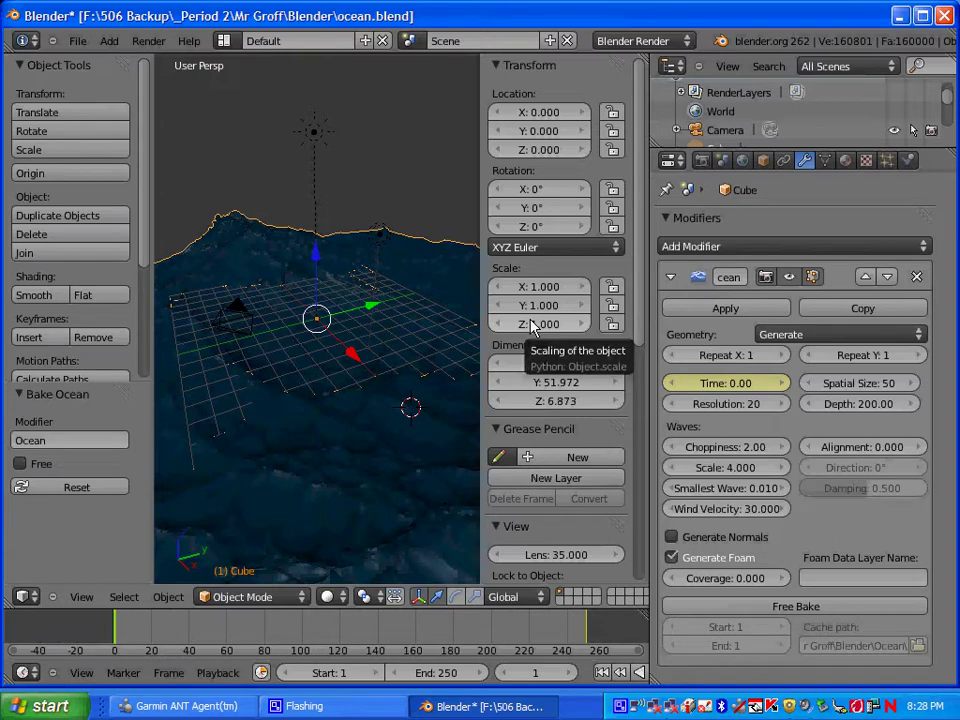
left_click(504, 66)
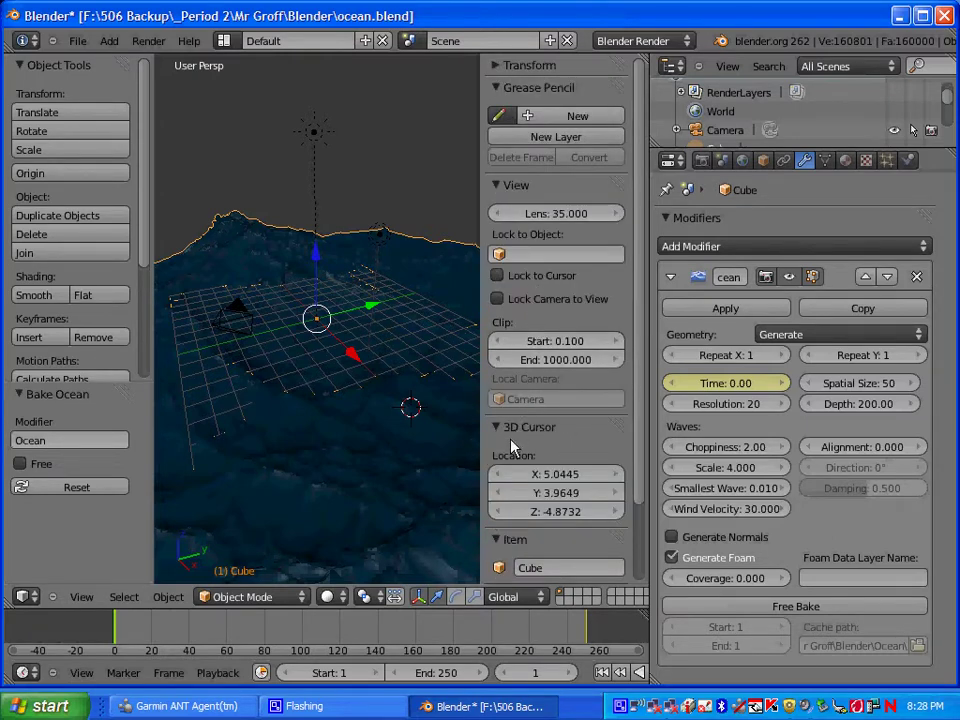
scroll(510, 445, "down", 3)
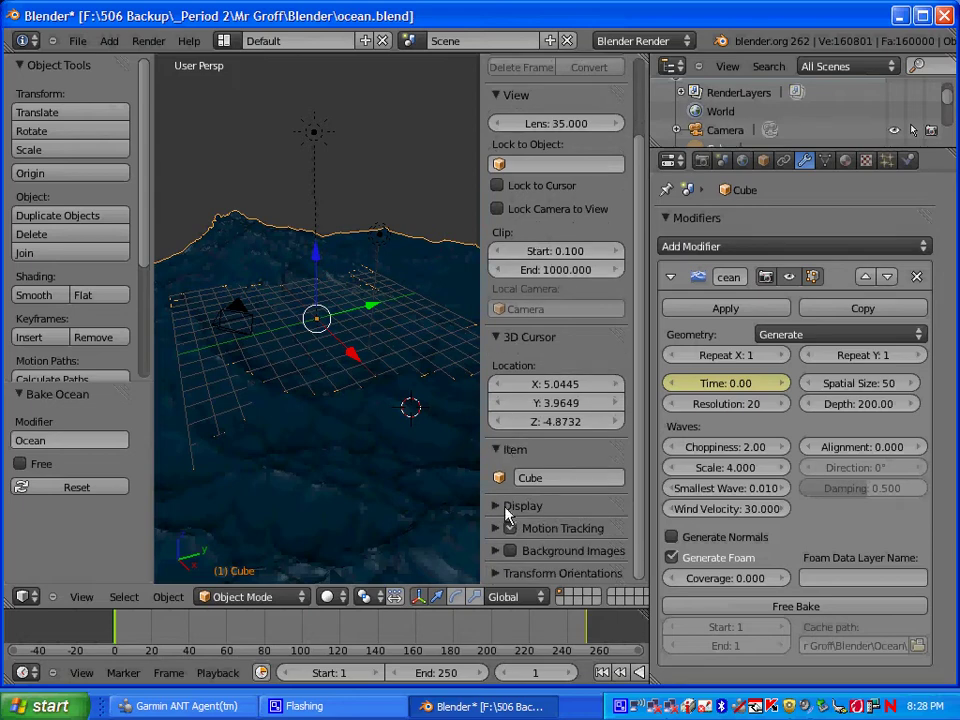
left_click(497, 507)
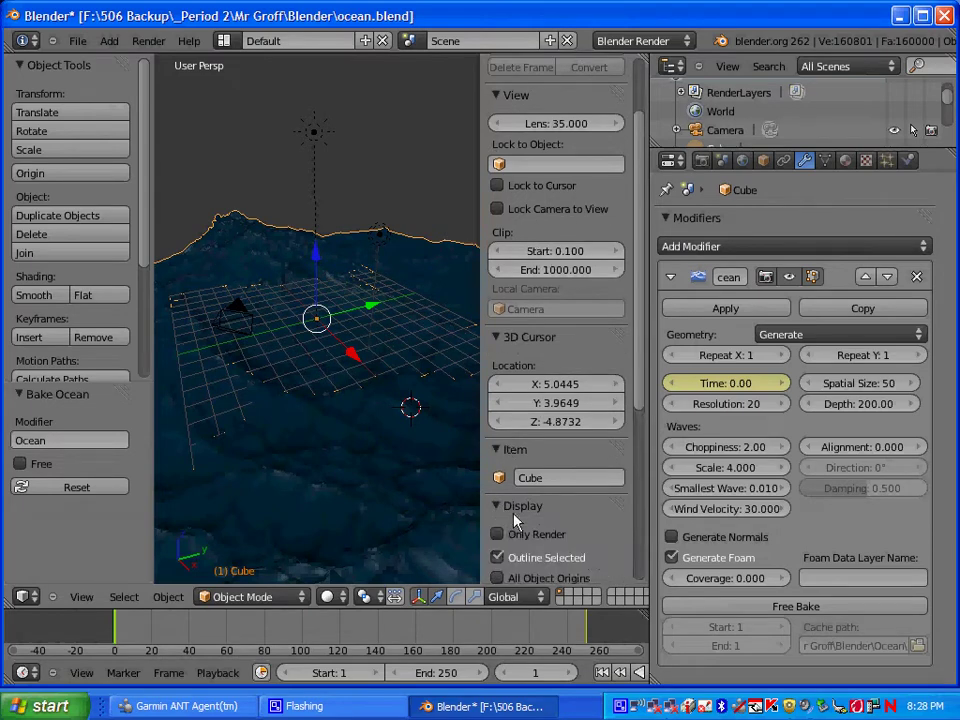
scroll(521, 535, "down", 6)
scroll(580, 545, "down", 5)
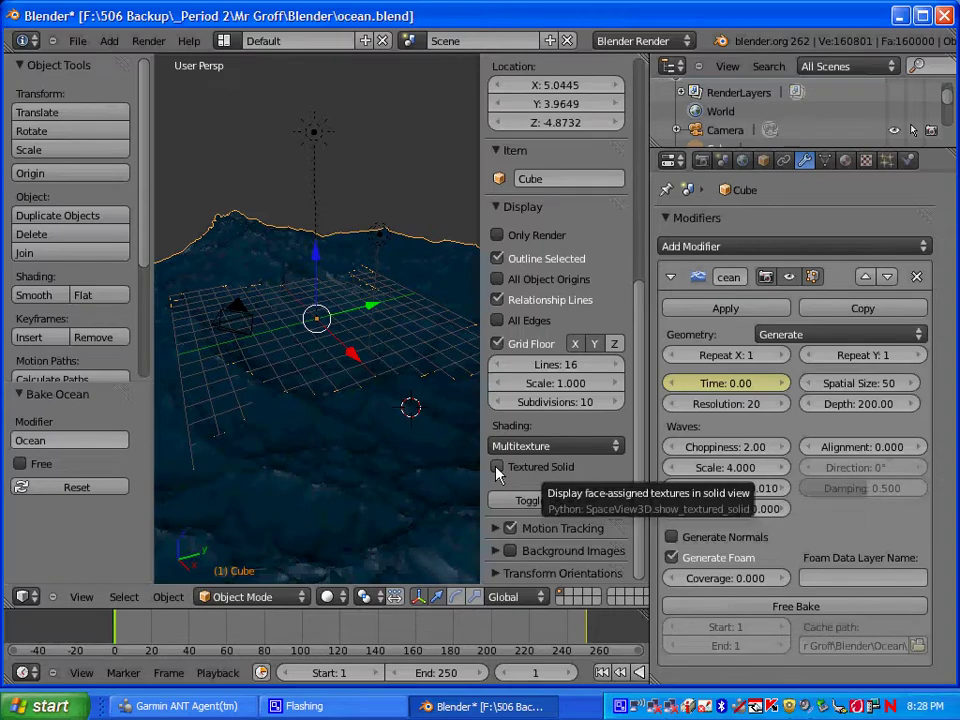
left_click(573, 475)
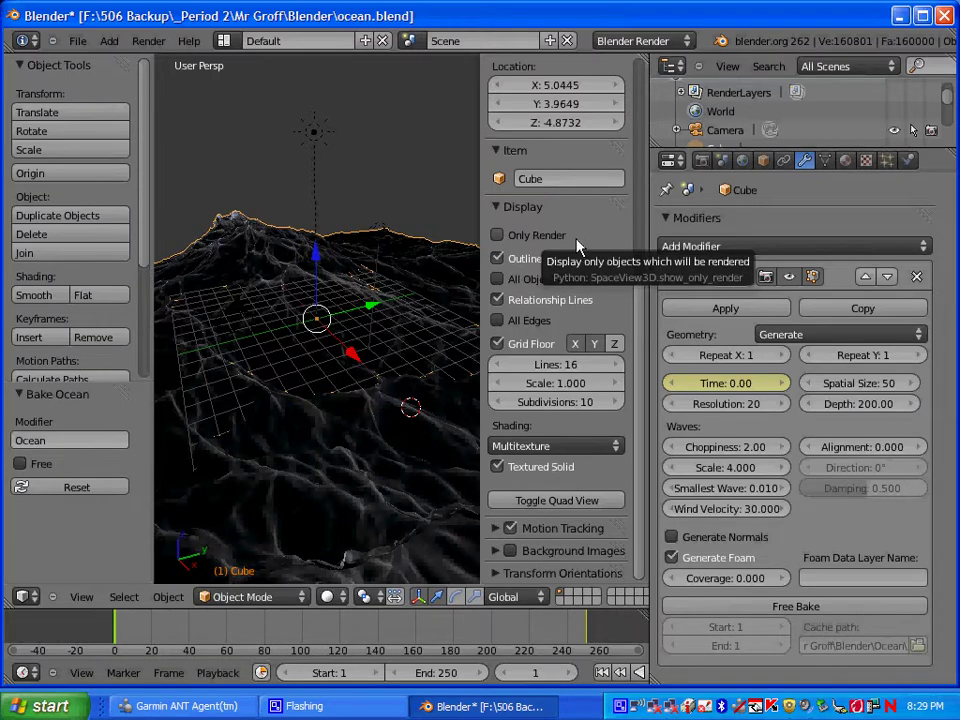
key("n")
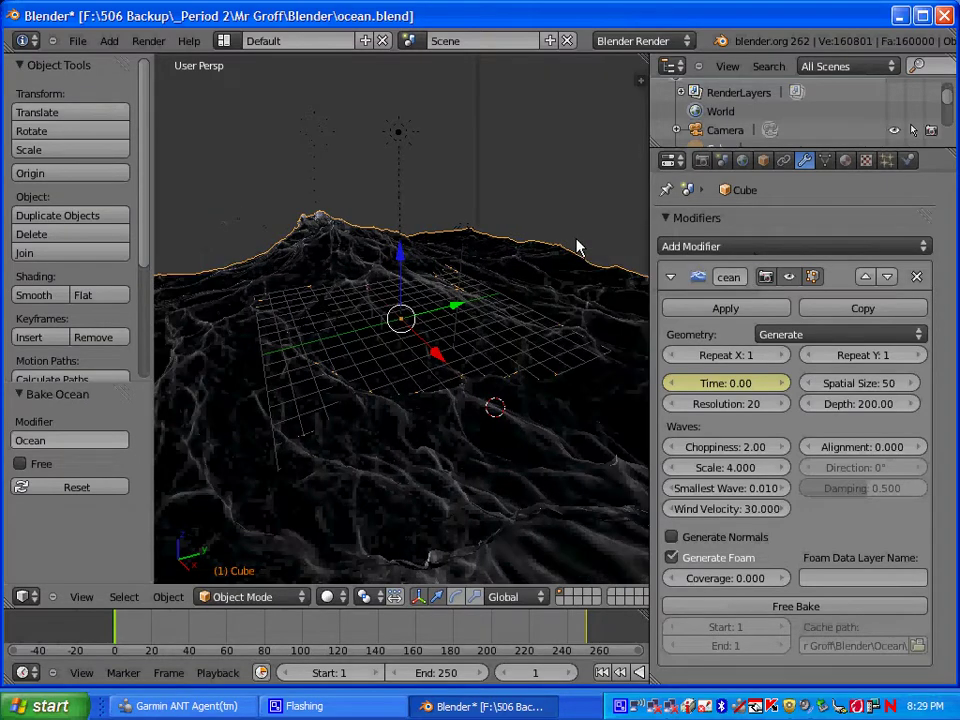
Step: Rename the ocean material's texture to Foam Mask and set its type to Ocean
left_click(866, 162)
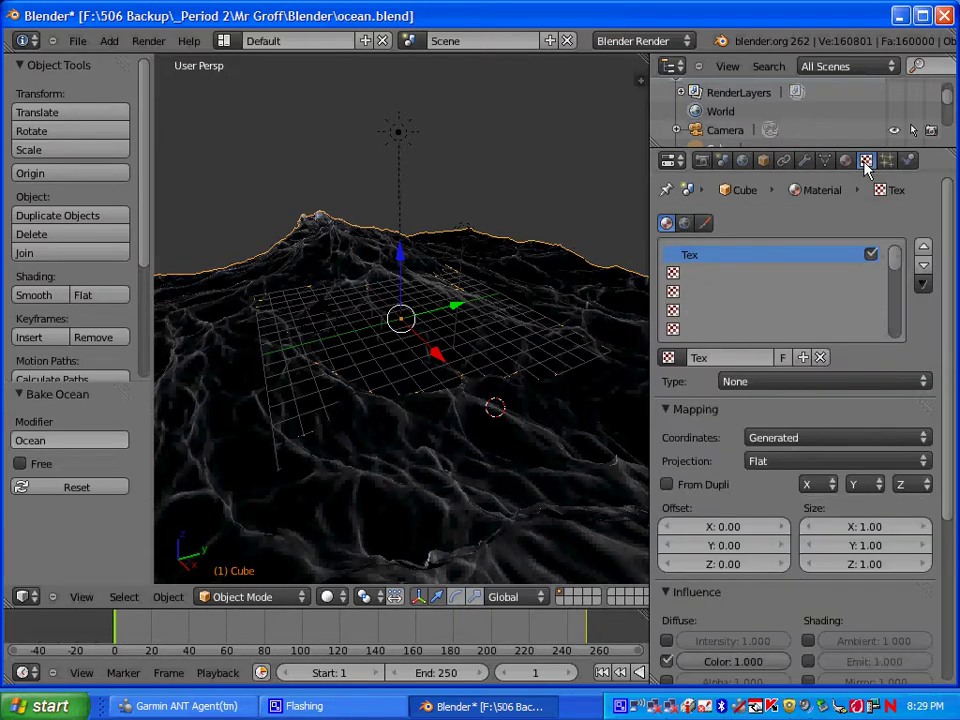
left_click(726, 360)
type("Foam Mask")
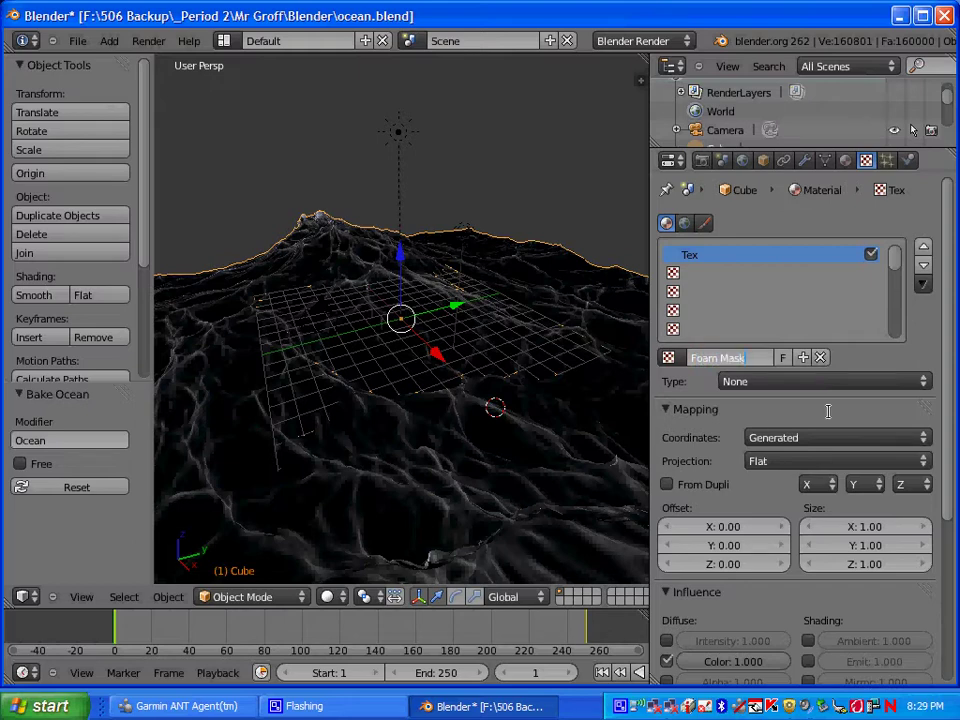
left_click(922, 384)
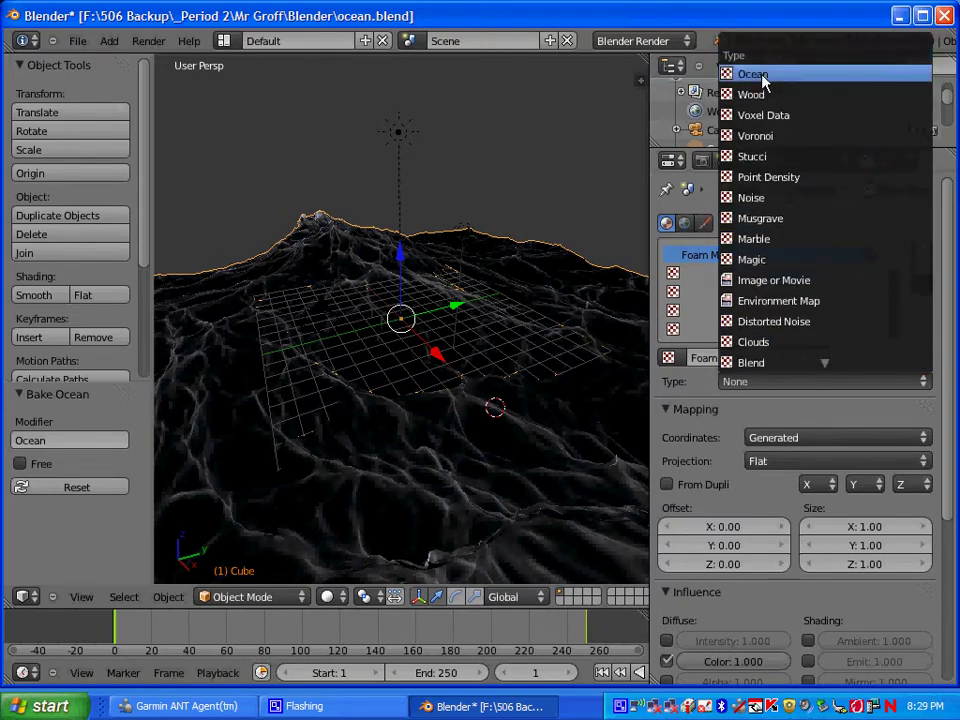
left_click(756, 75)
Step: Set the Foam Mask texture's ocean modifier object to Cube
scroll(740, 470, "down", 6)
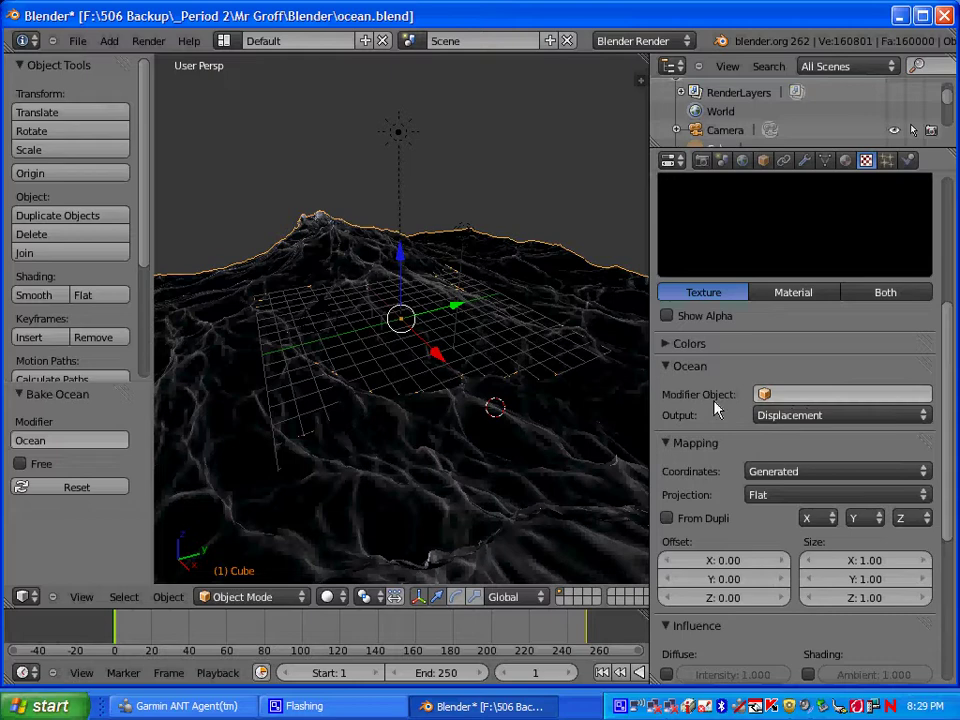
left_click(766, 394)
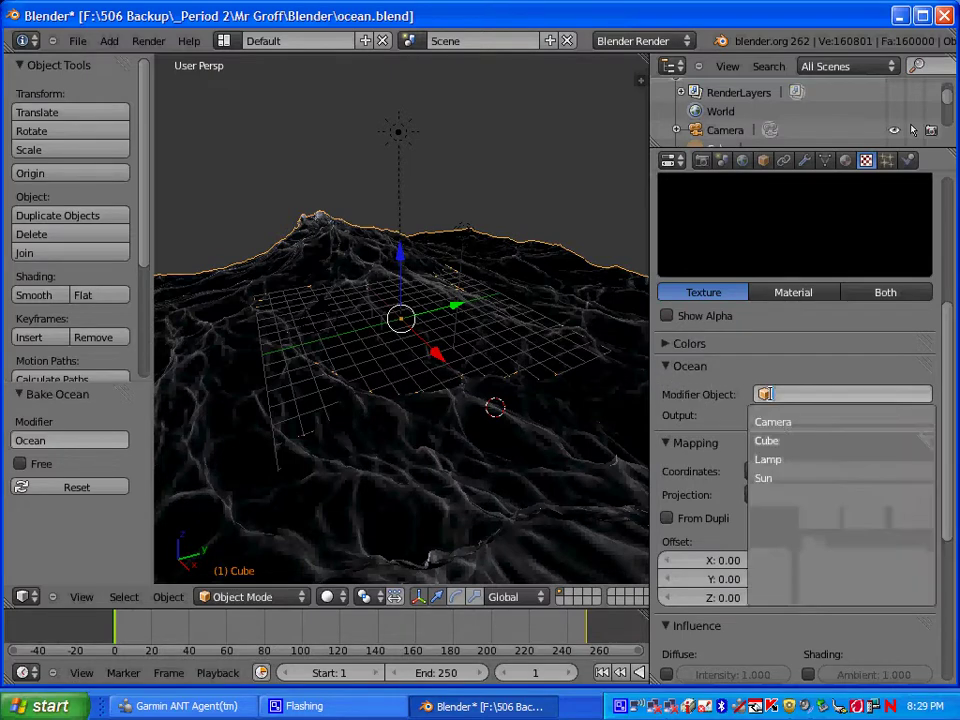
left_click(773, 441)
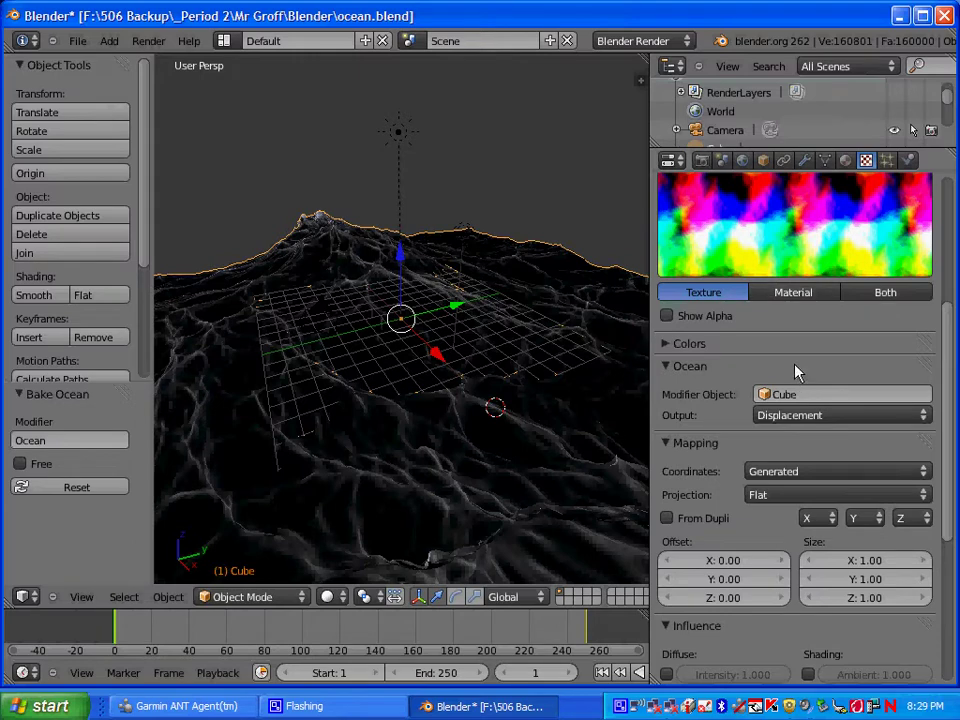
Step: Set the Foam Mask texture's ocean output to Foam and its mapping coordinates to UV
left_click(810, 418)
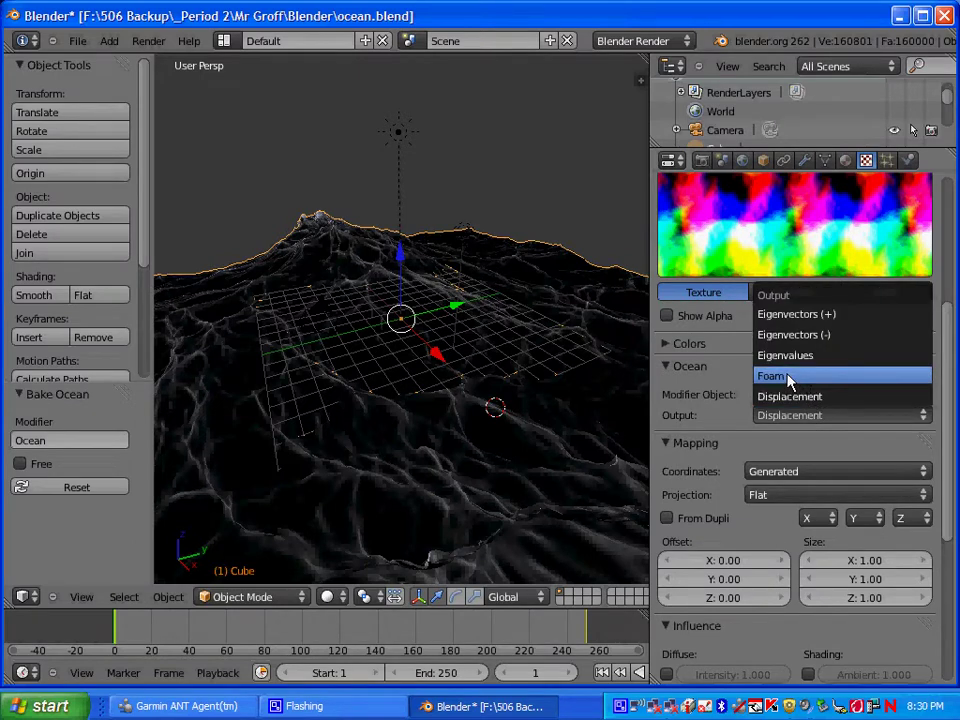
left_click(788, 377)
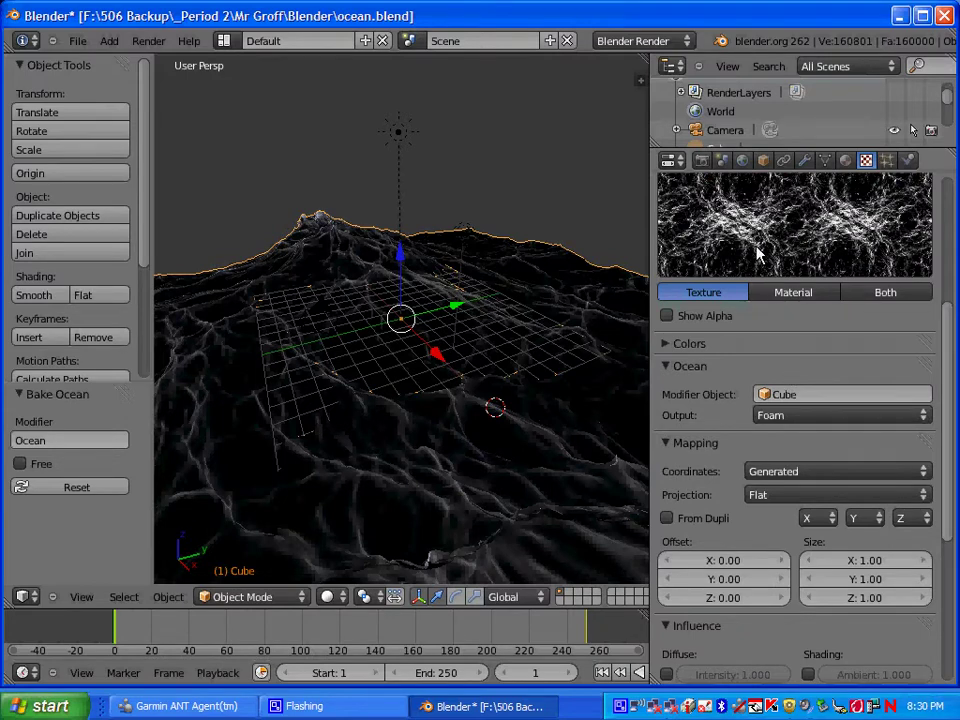
left_click(795, 473)
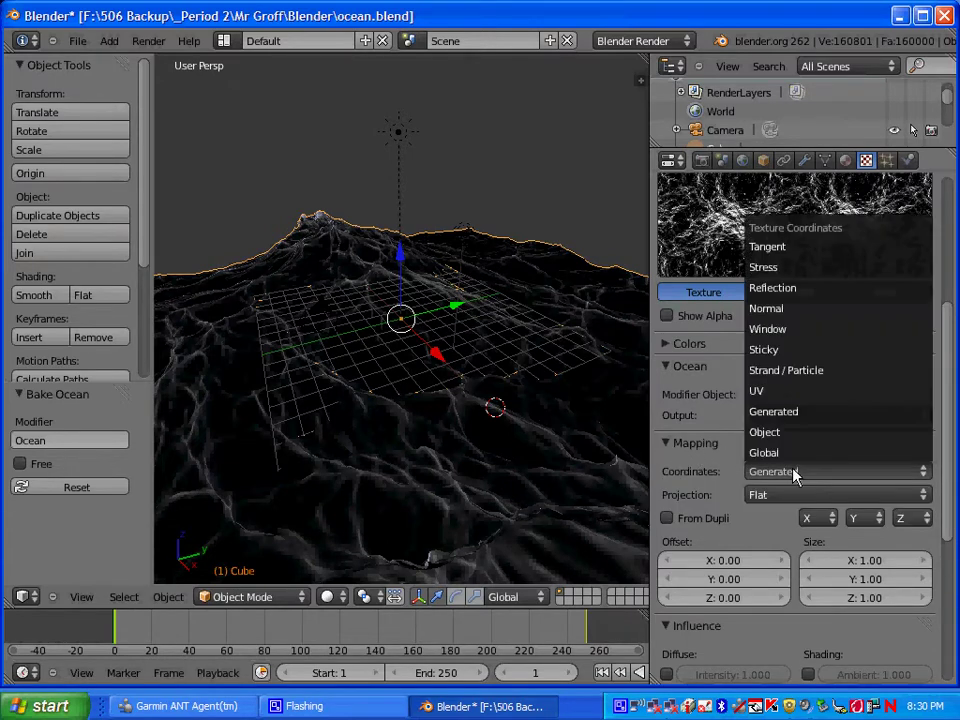
left_click(790, 392)
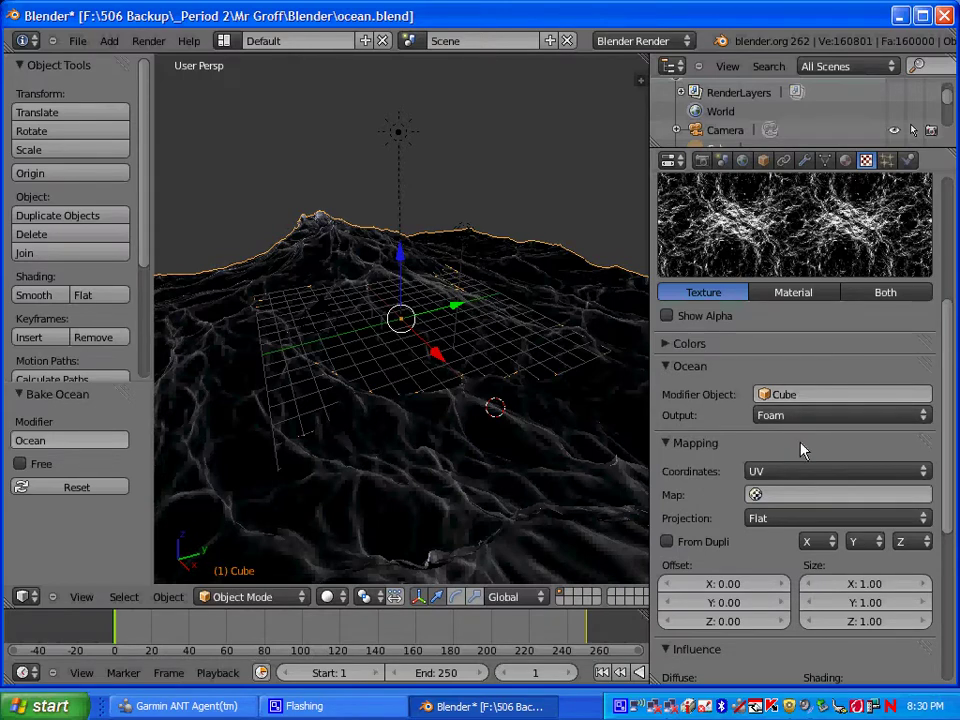
Step: Change the Foam Mask texture's influence colour to white with the hex value FFFFFF
scroll(800, 450, "down", 6)
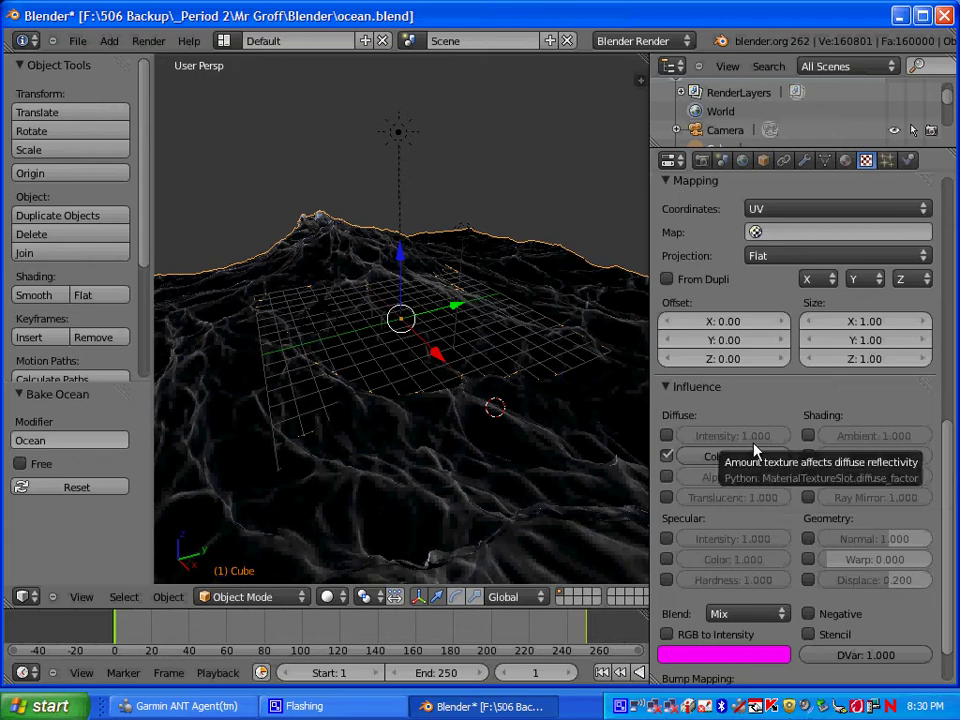
scroll(753, 453, "down", 2)
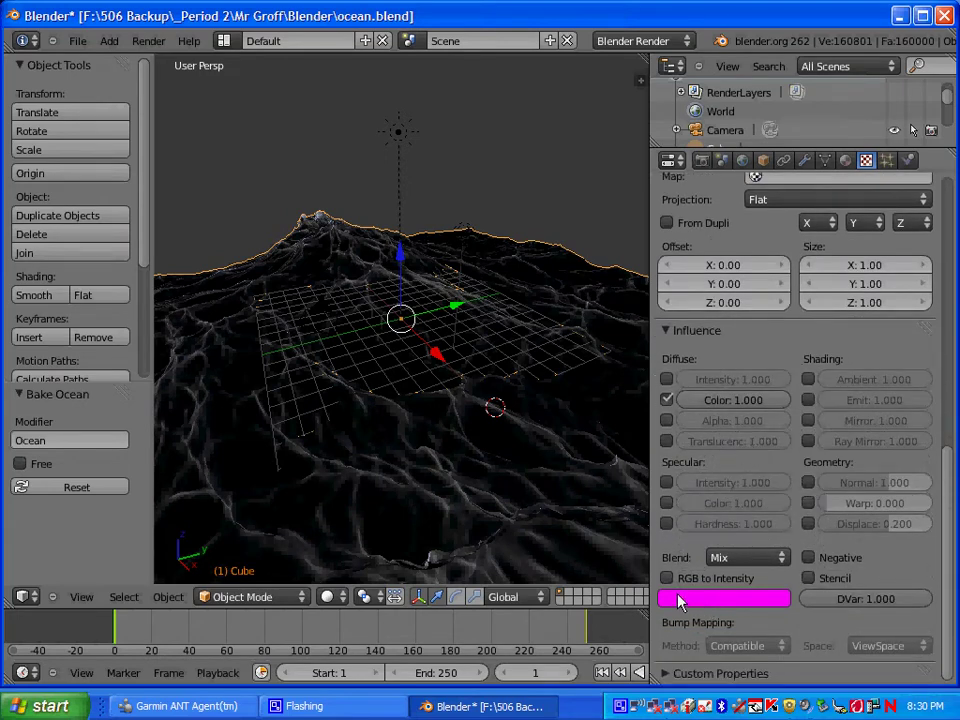
left_click(740, 600)
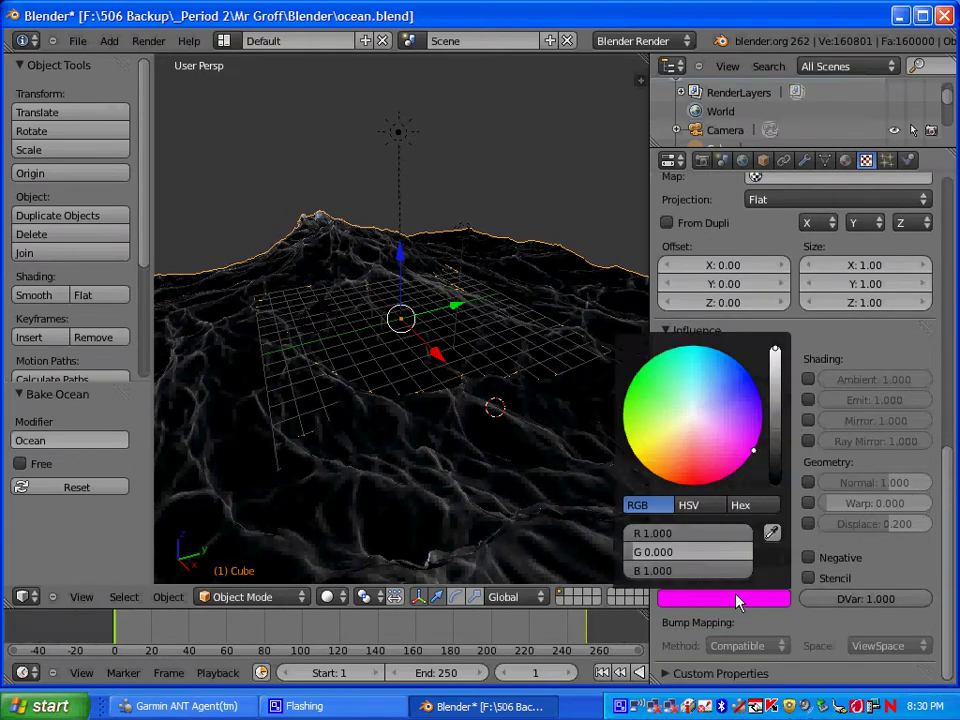
left_click(740, 506)
left_click(706, 536)
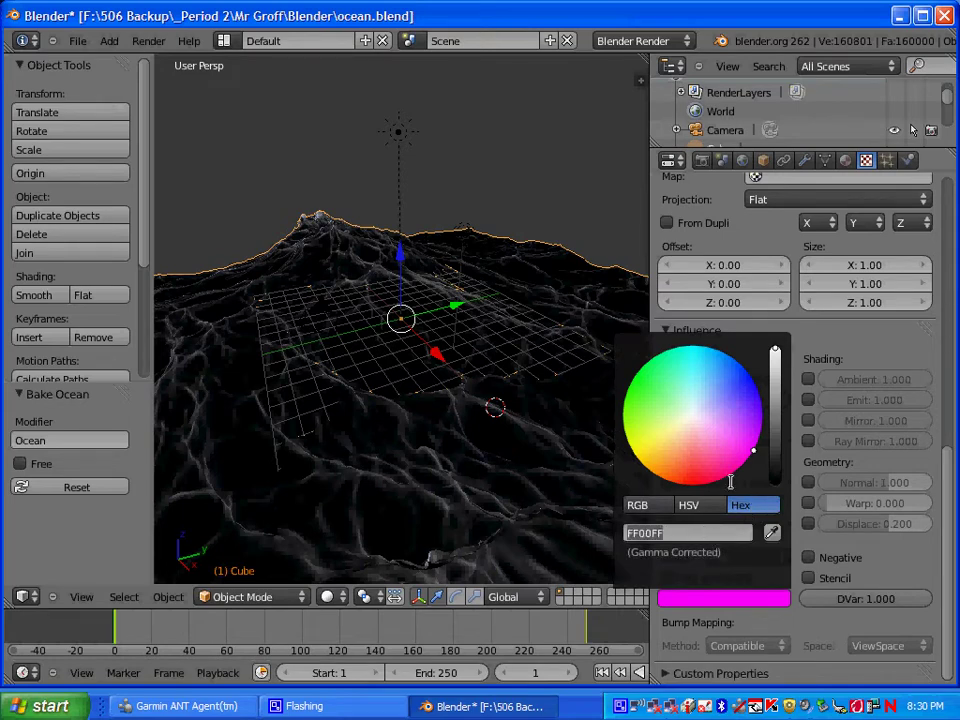
type("FFFFFF")
key("Return")
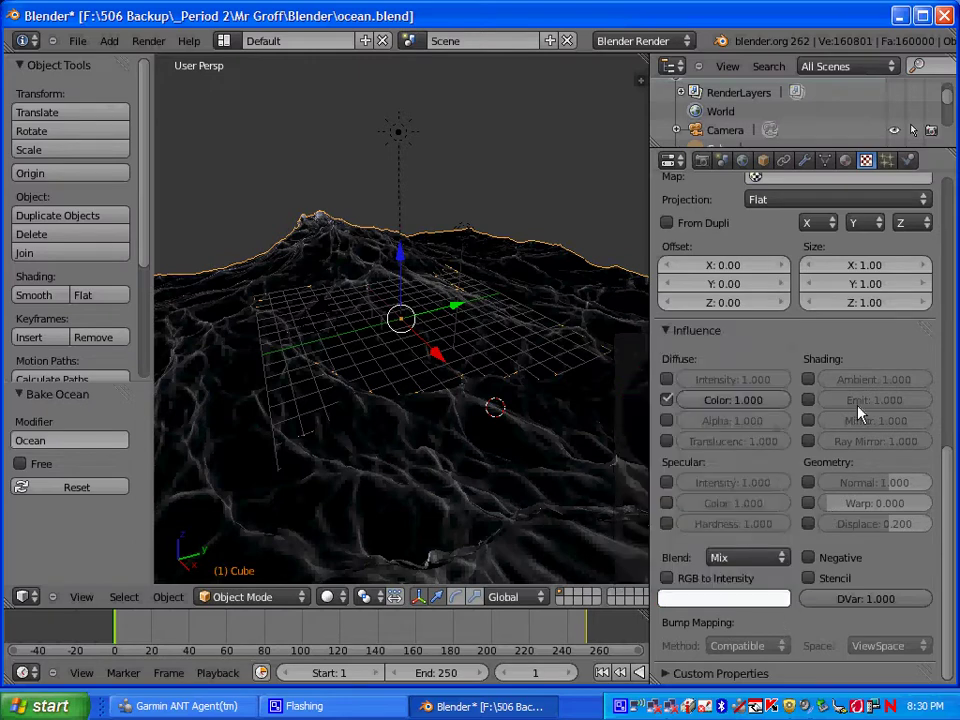
Step: Free the Cube's existing ocean bake and set the Ocean modifier's bake end frame to 250
scroll(820, 450, "up", 3)
scroll(820, 450, "up", 5)
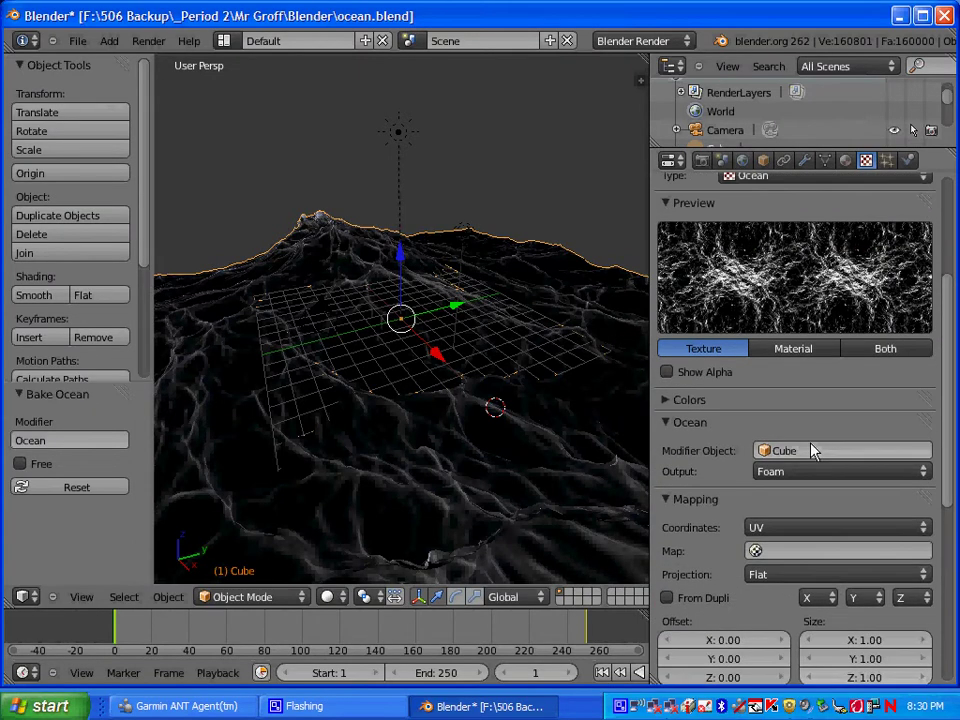
left_click(805, 161)
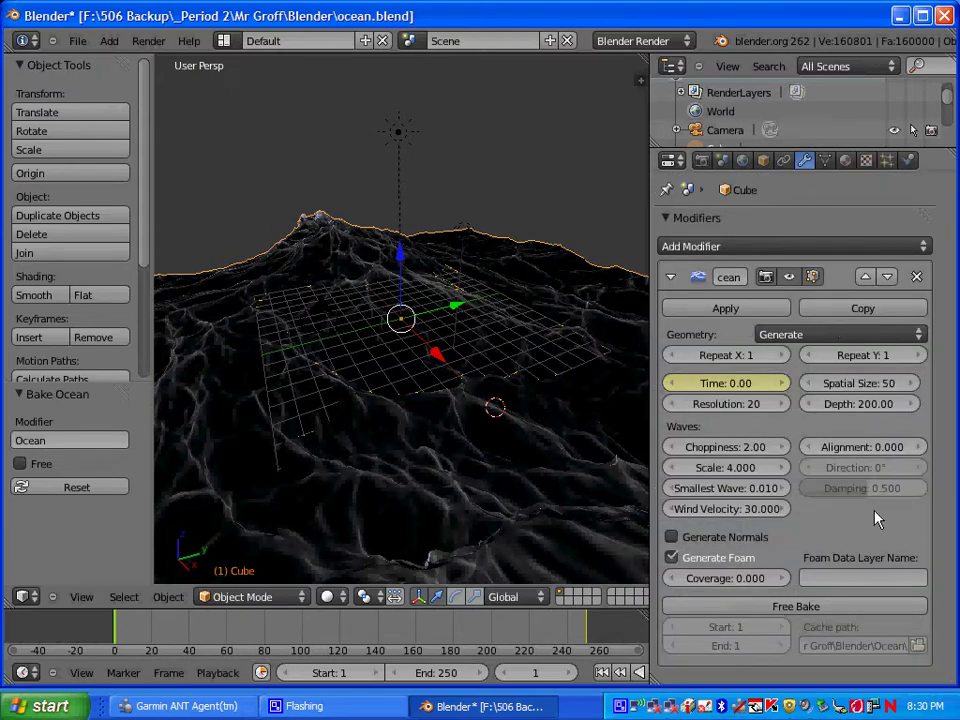
left_click(756, 606)
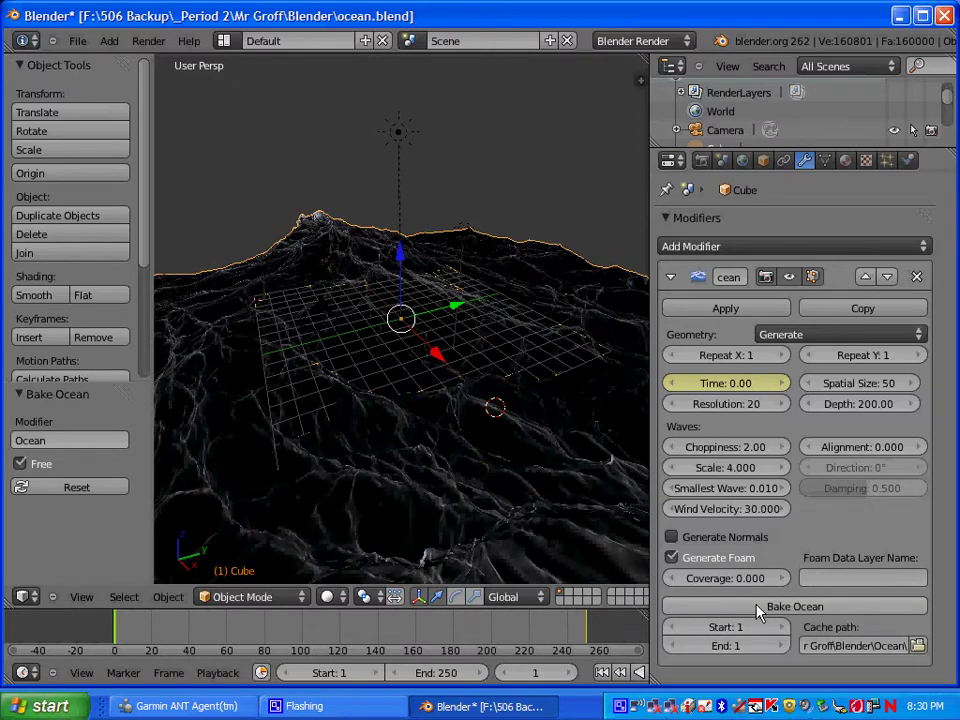
left_click(750, 652)
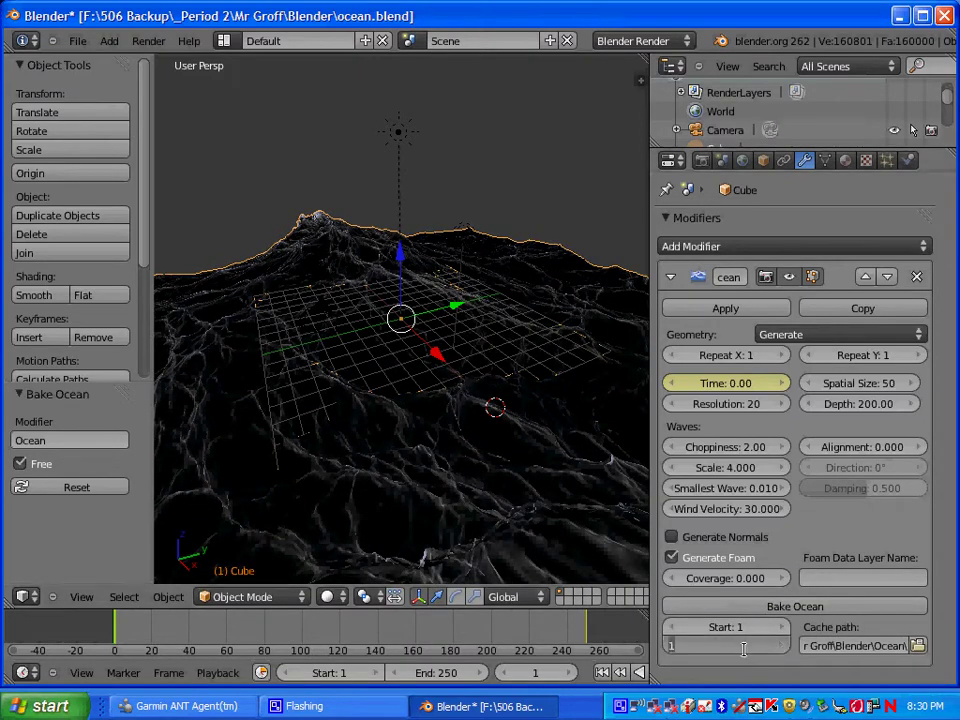
type("250")
key("Return")
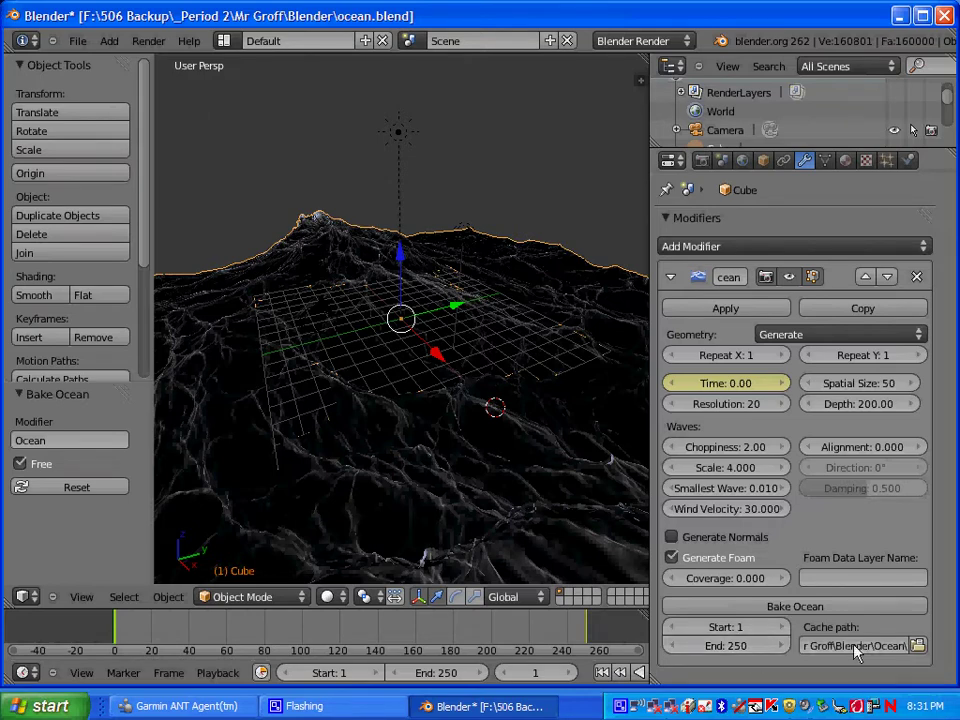
left_click(800, 610)
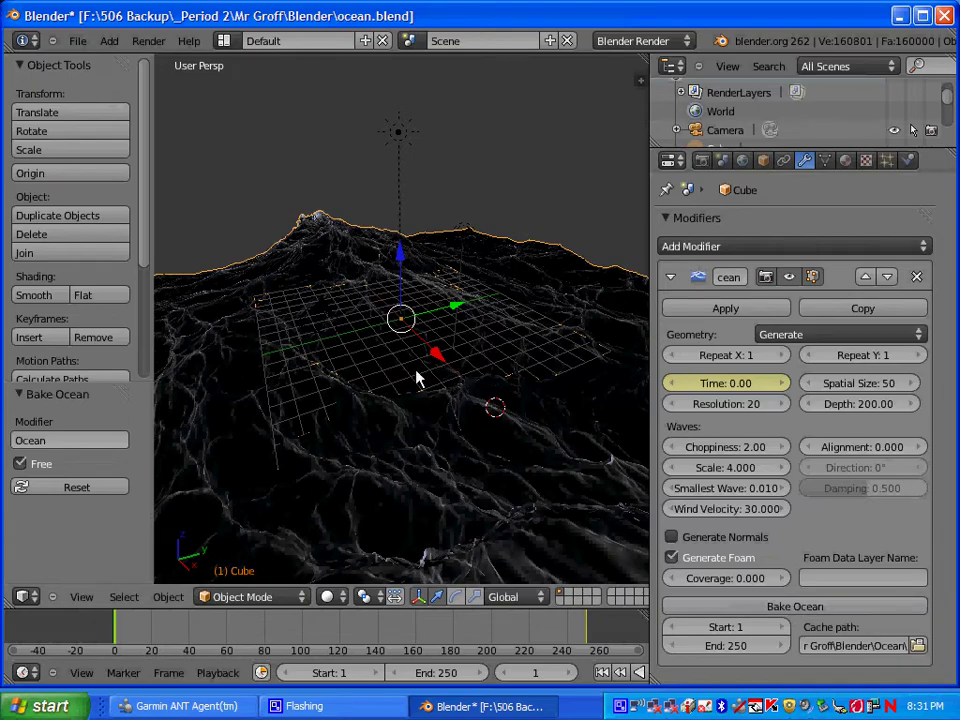
Step: Switch the 3D view to the camera's perspective and select the camera
scroll(416, 377, "down", 4)
scroll(416, 377, "up", 2)
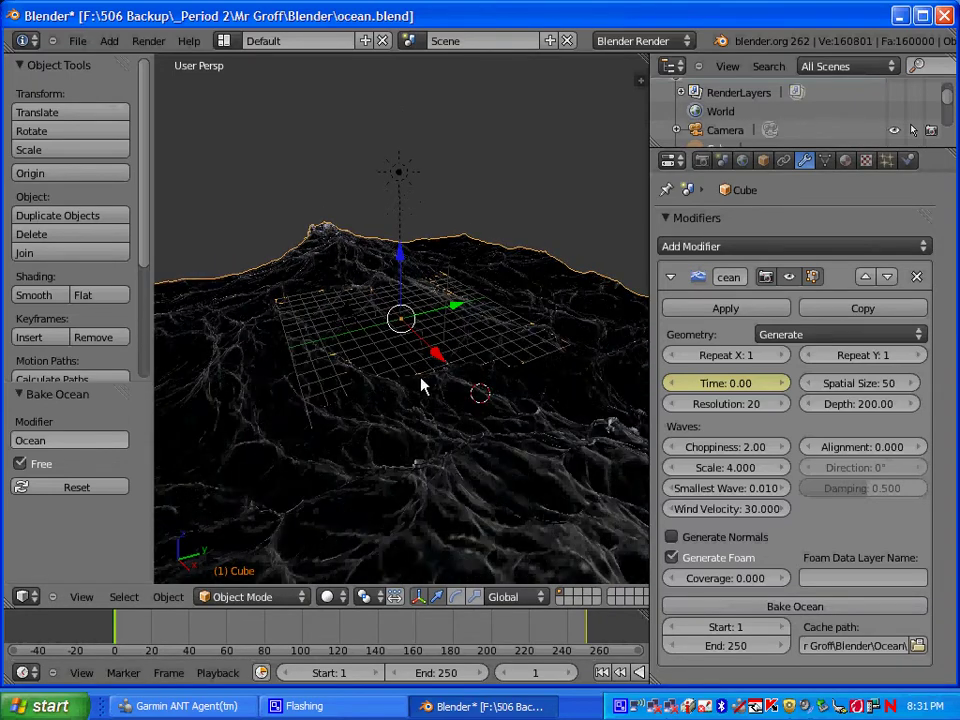
key("Num_Lock")
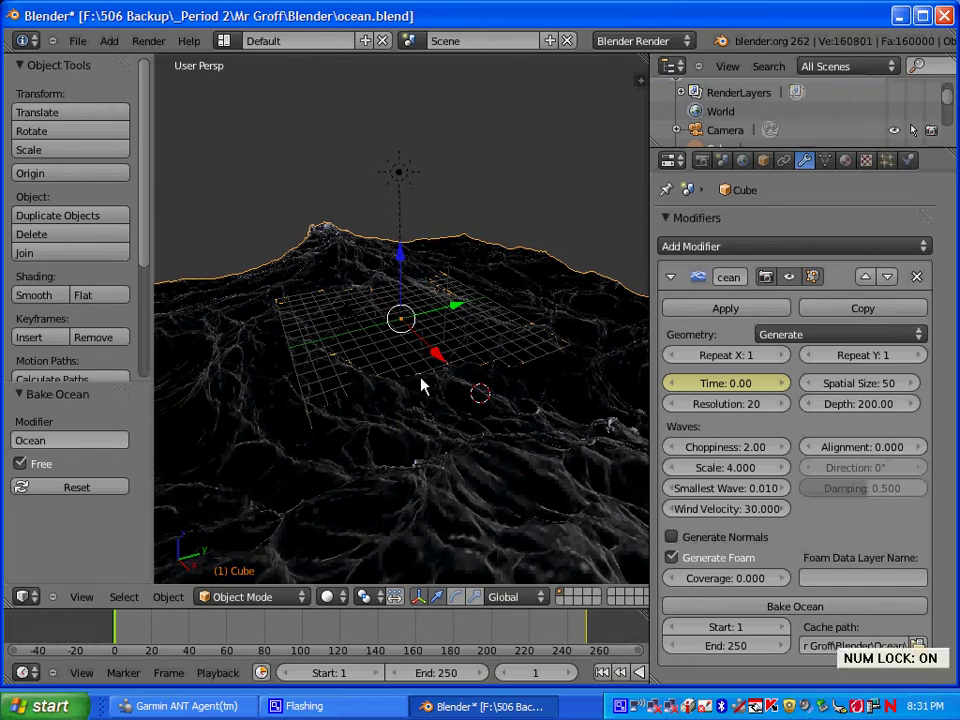
key("KP_0")
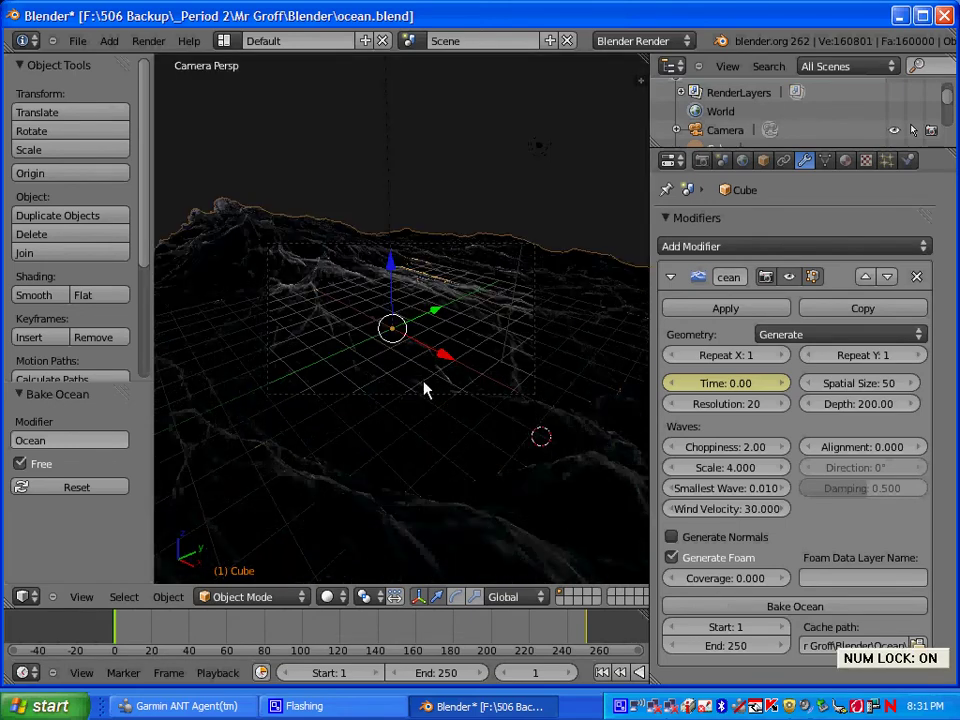
left_click(439, 243)
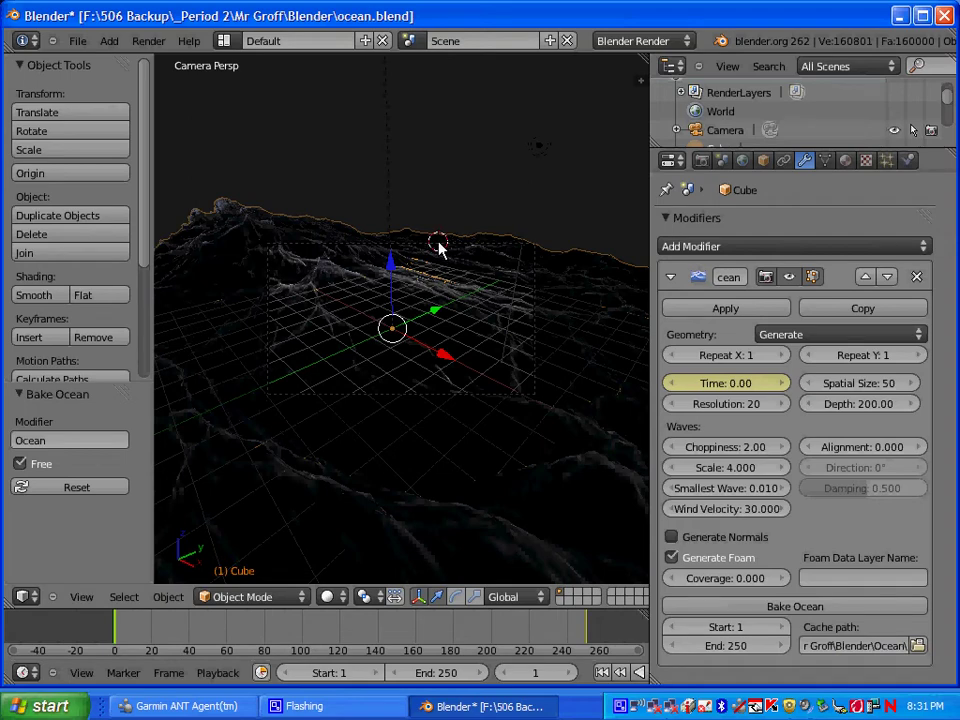
right_click(490, 341)
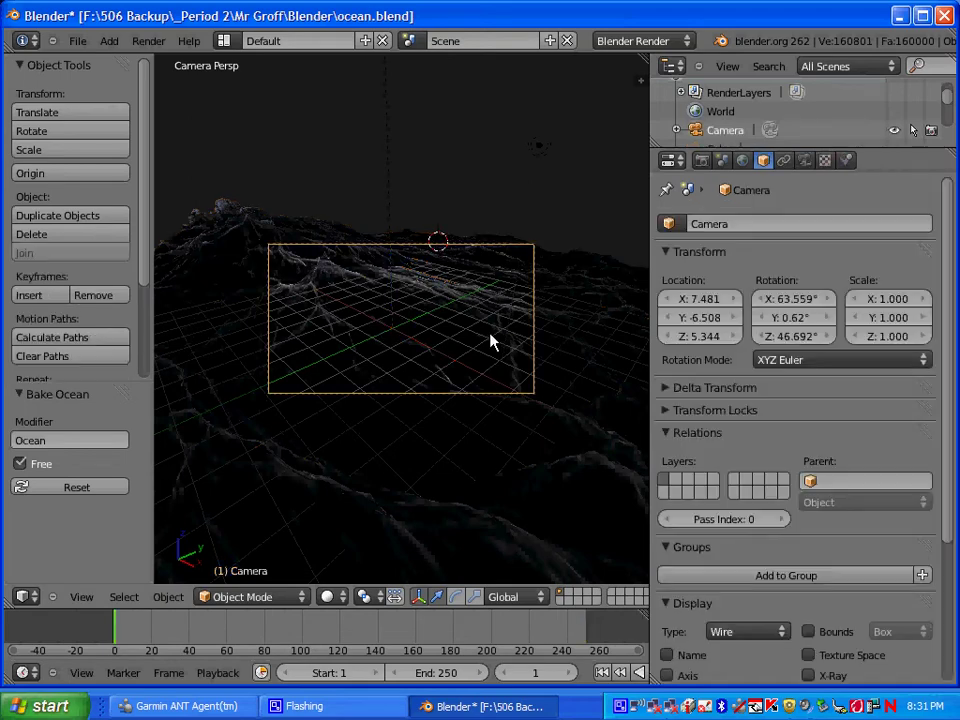
Step: Render the current frame to check the foam on the ocean, and return to the 3D view
key("F12")
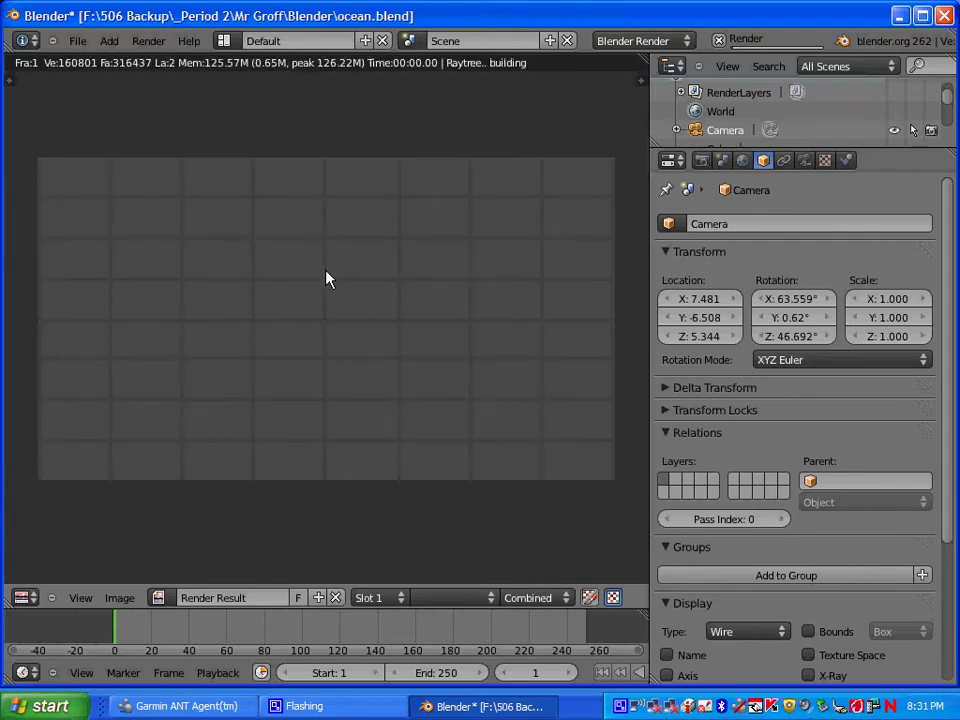
key("F12")
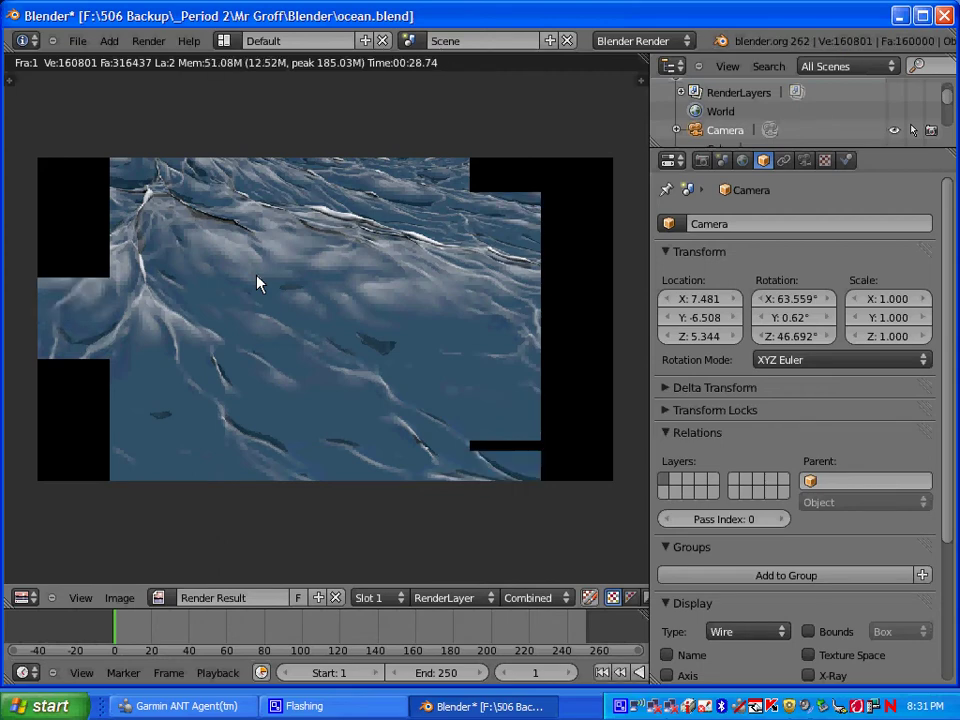
key("Escape")
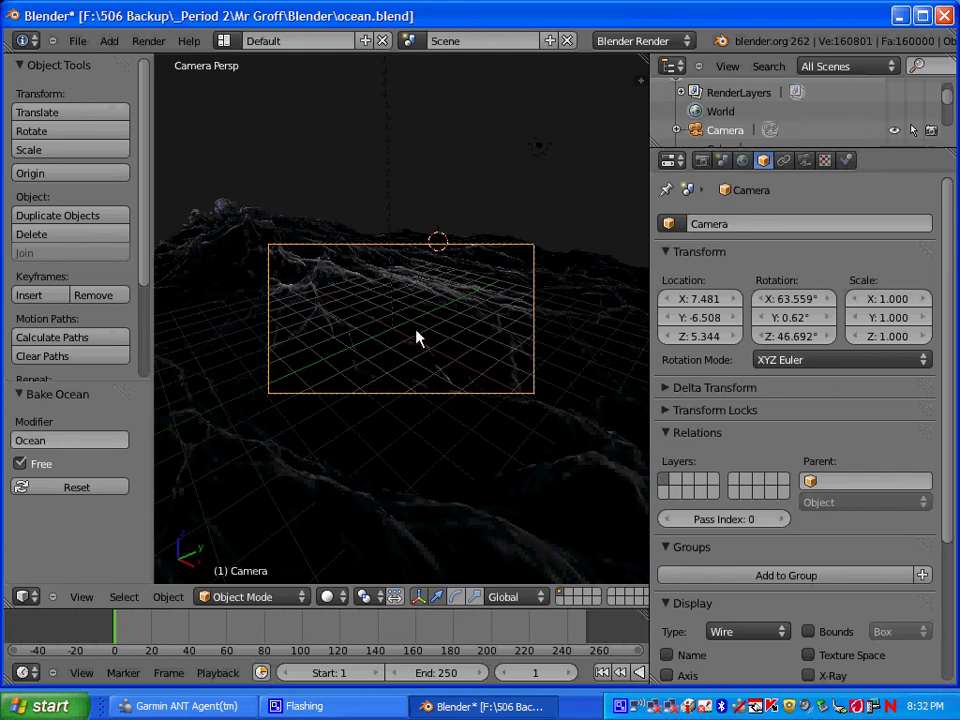
Step: Review the scene's render settings, including the animation, dimensions, shading and output options
left_click(702, 161)
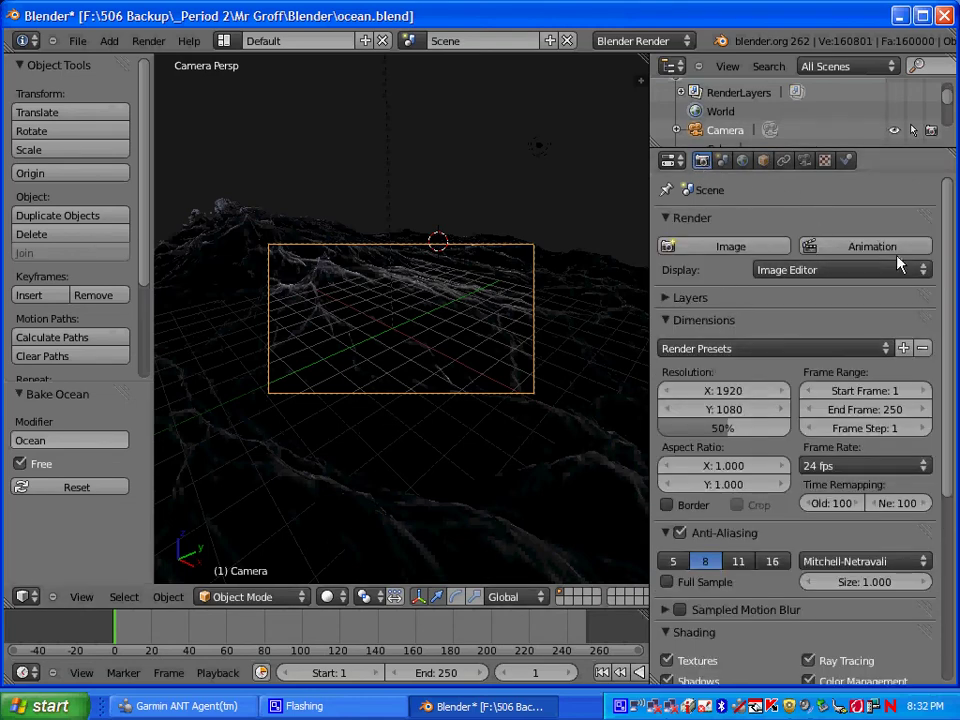
scroll(757, 334, "down", 7)
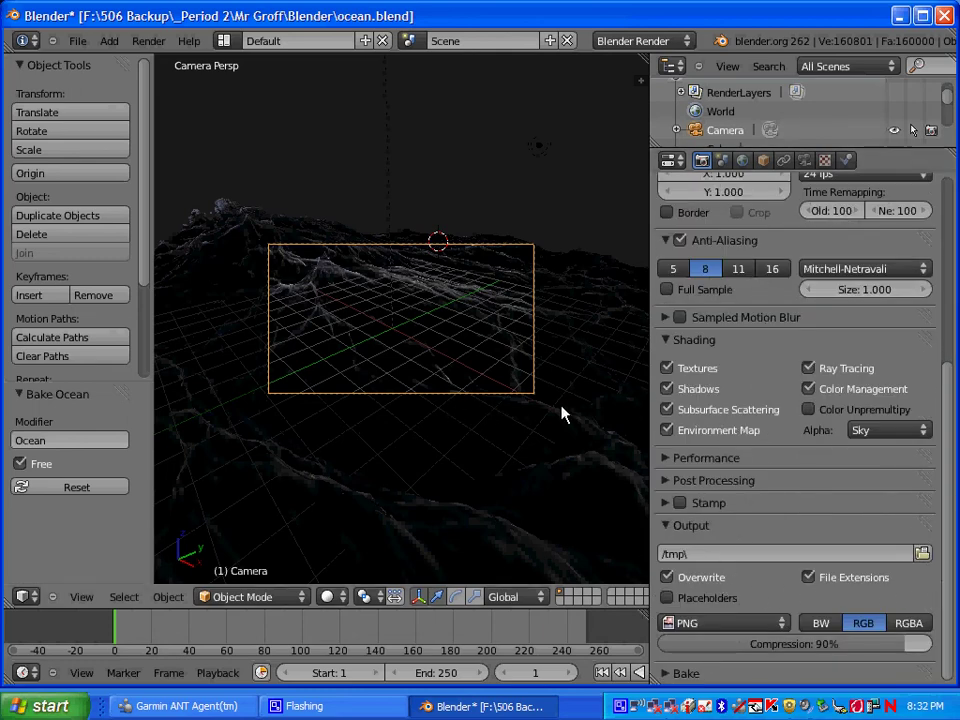
scroll(724, 410, "up", 1)
scroll(724, 410, "up", 7)
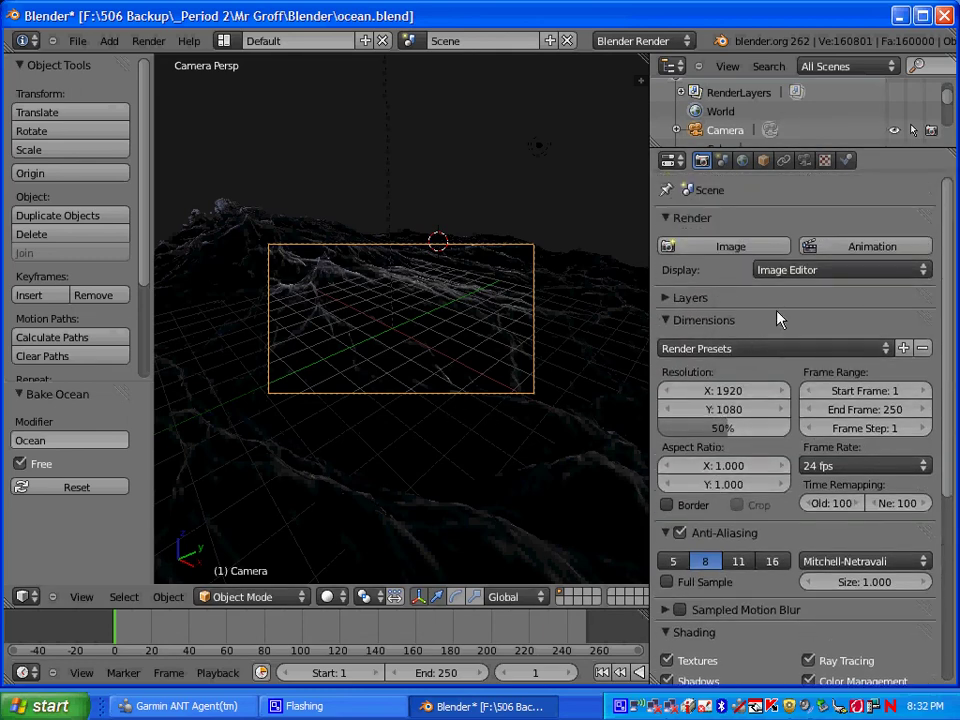